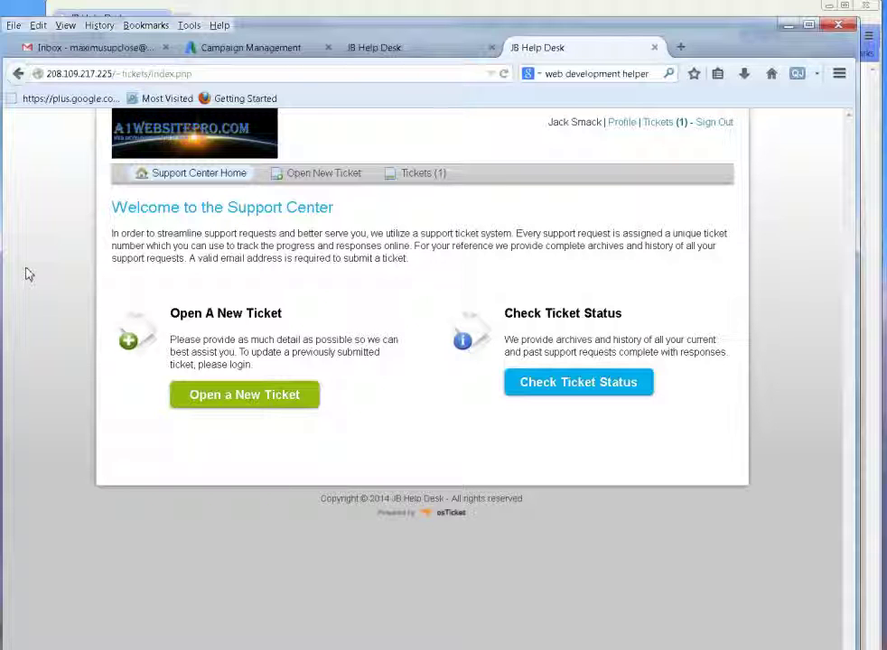
# Switch to the Chrome window and open a1websitepro.com in a new tab.
pyautogui.click(321, 12)
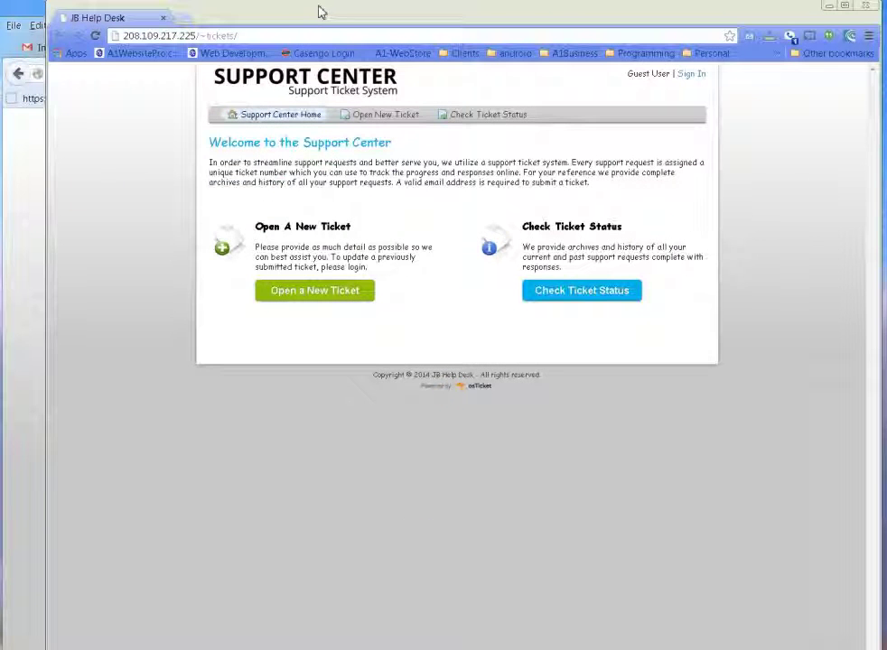
pyautogui.click(186, 20)
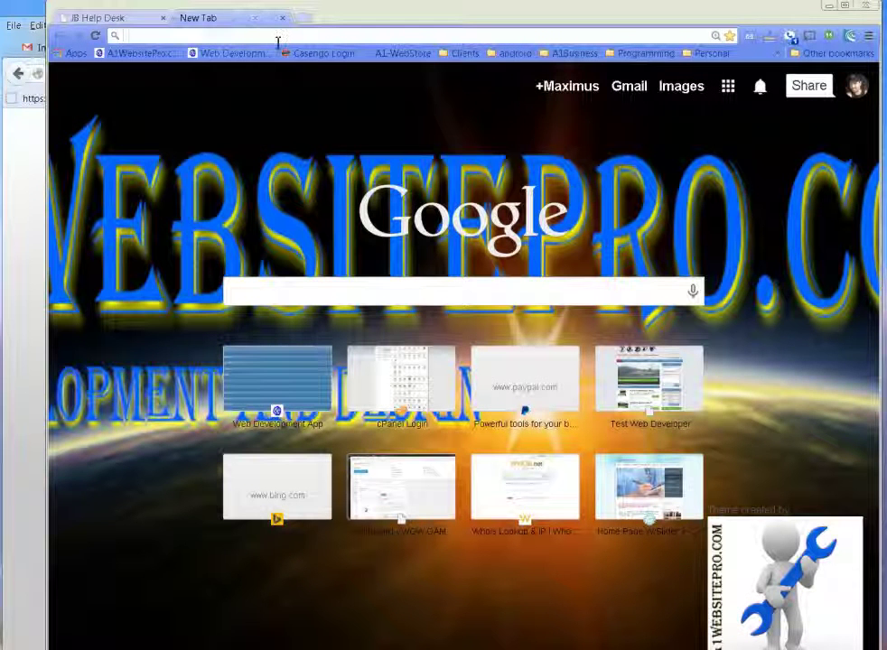
pyautogui.write('a1websitepro.com')
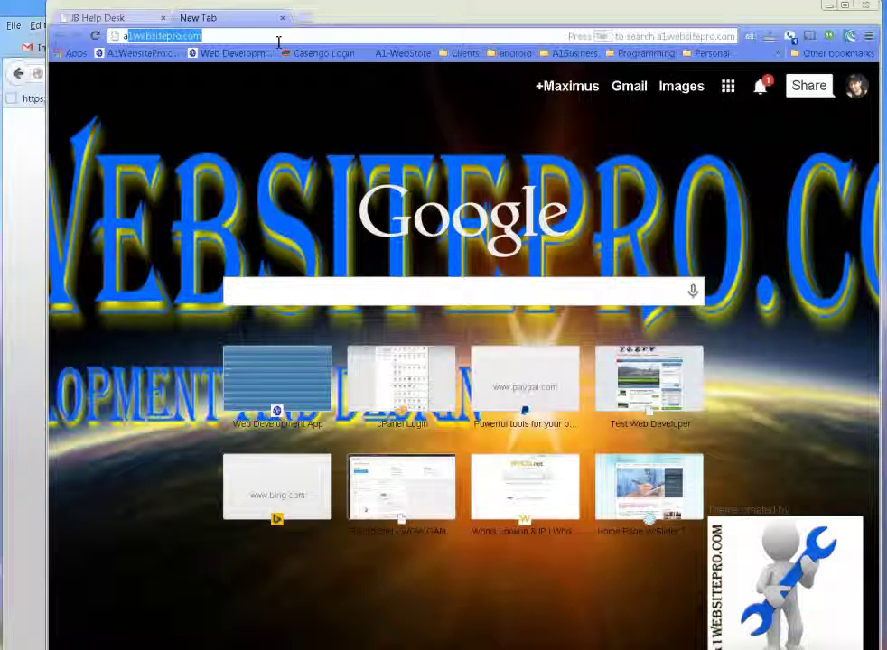
pyautogui.press('Return')
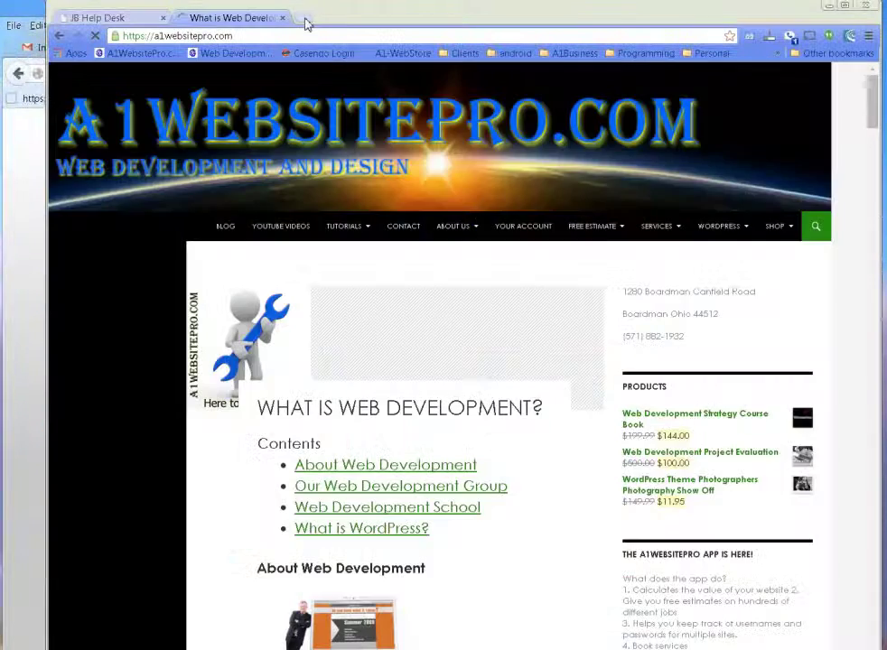
# Search for casengo in a new tab, view the Casengo website, and close that tab.
pyautogui.click(300, 19)
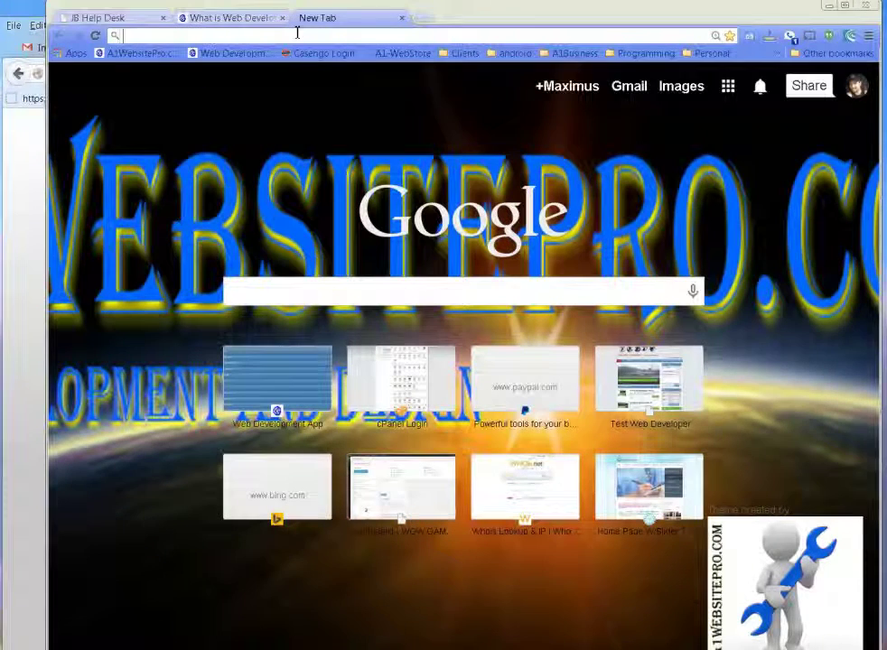
pyautogui.write('cas')
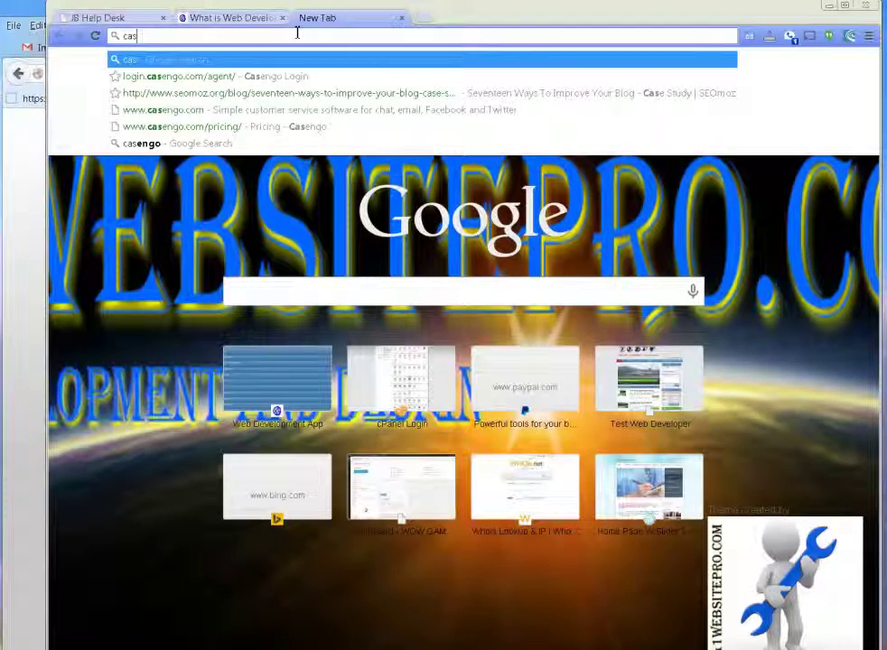
pyautogui.write('engo')
pyautogui.press('Return')
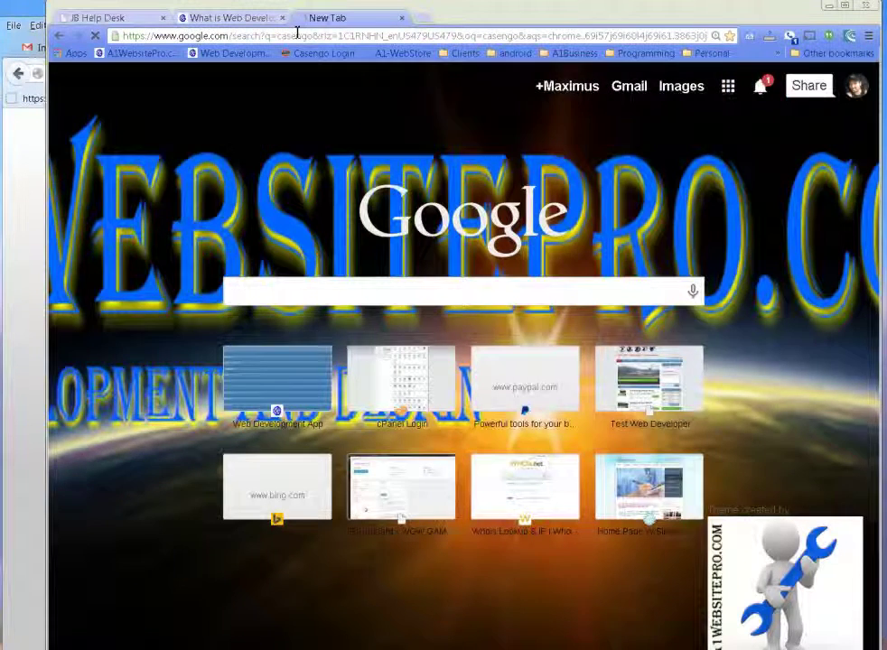
pyautogui.click(200, 208)
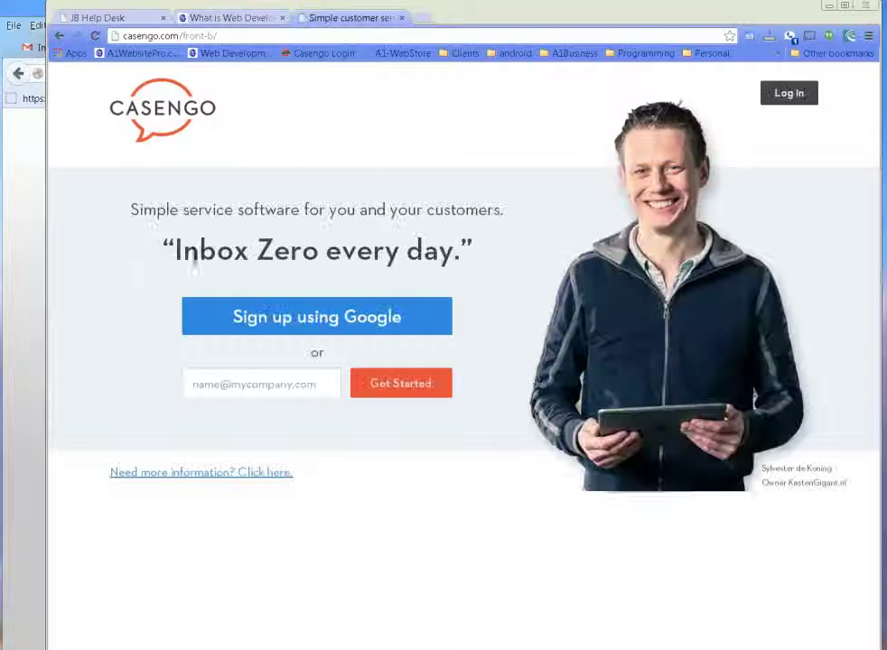
pyautogui.click(403, 18)
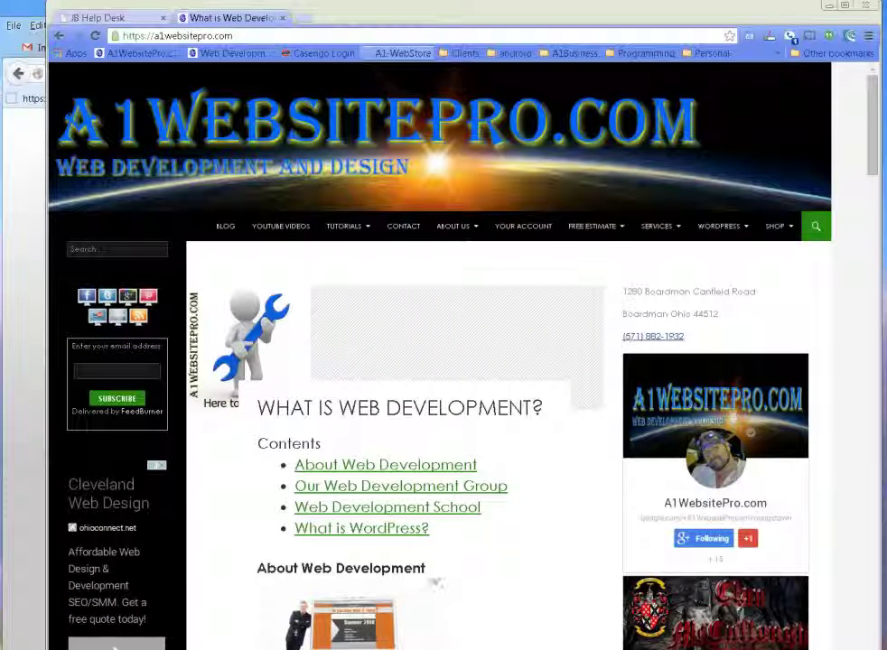
# Compare the JB Help Desk guest home page in Chrome with the signed-in, custom-logo version in Firefox.
pyautogui.click(113, 20)
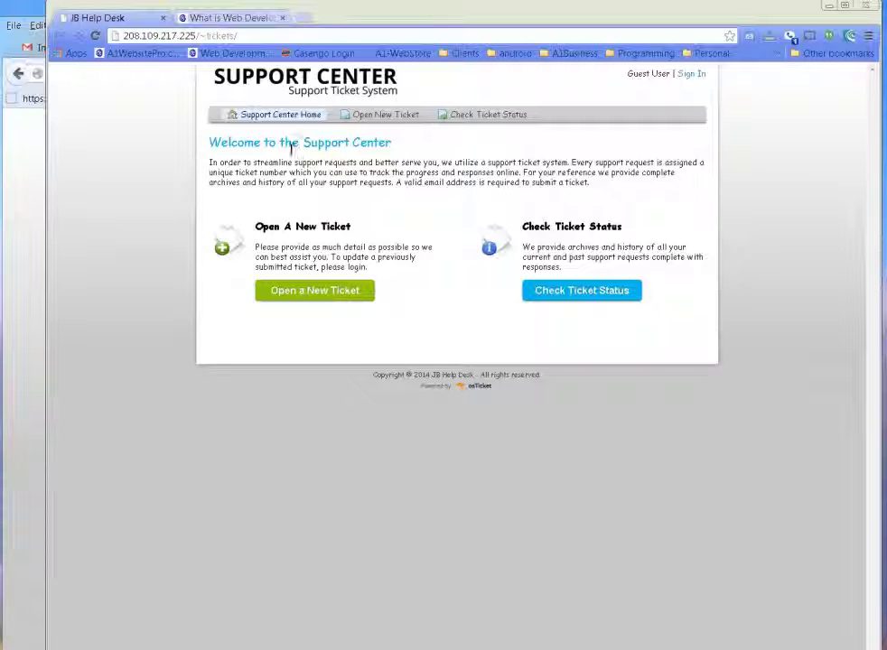
pyautogui.click(30, 167)
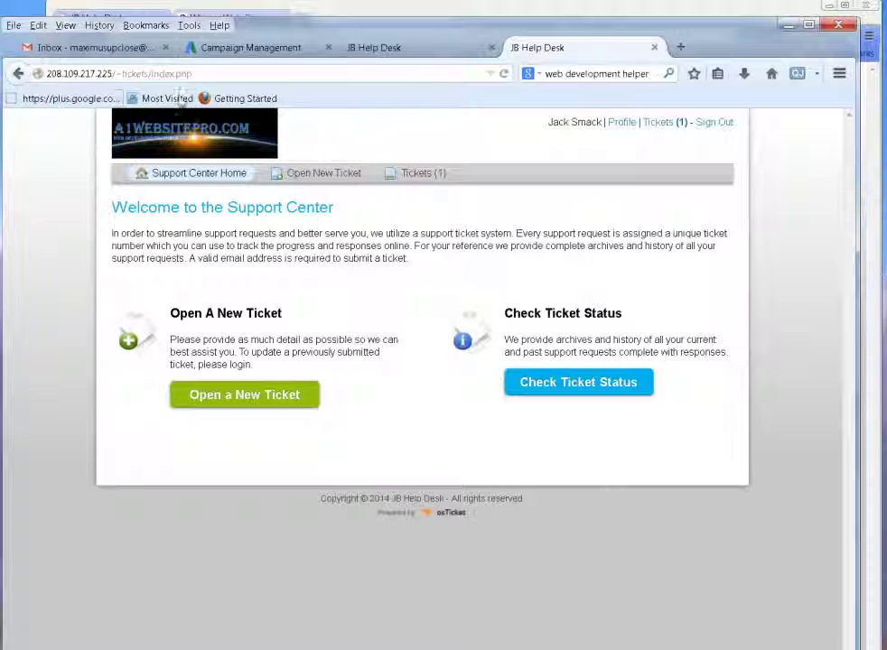
pyautogui.click(382, 18)
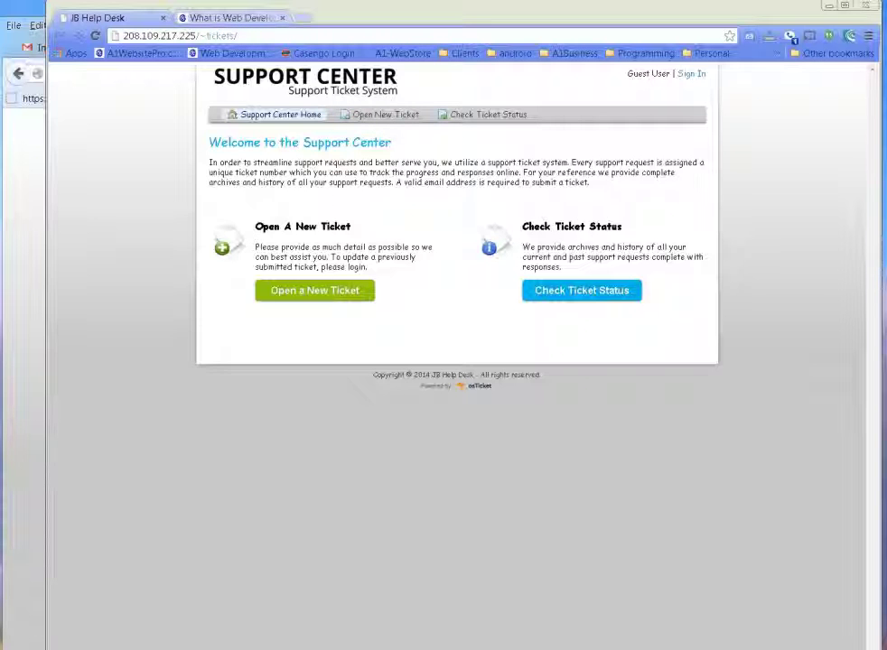
# Bring up the osTicket Admin Control Panel window and merge it as a tab into the JB Help Desk browser window.
pyautogui.moveTo(882, 131)
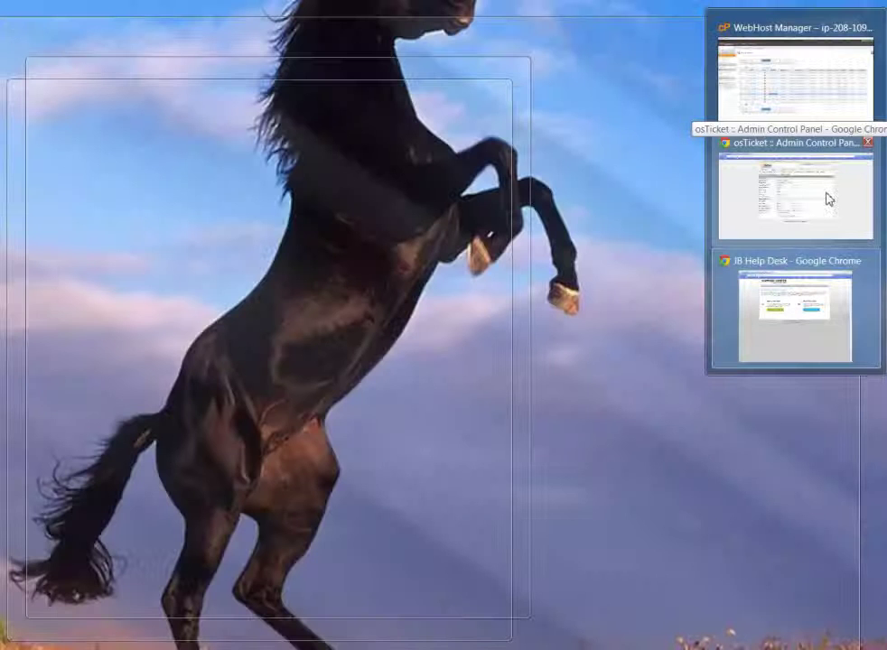
pyautogui.moveTo(828, 195)
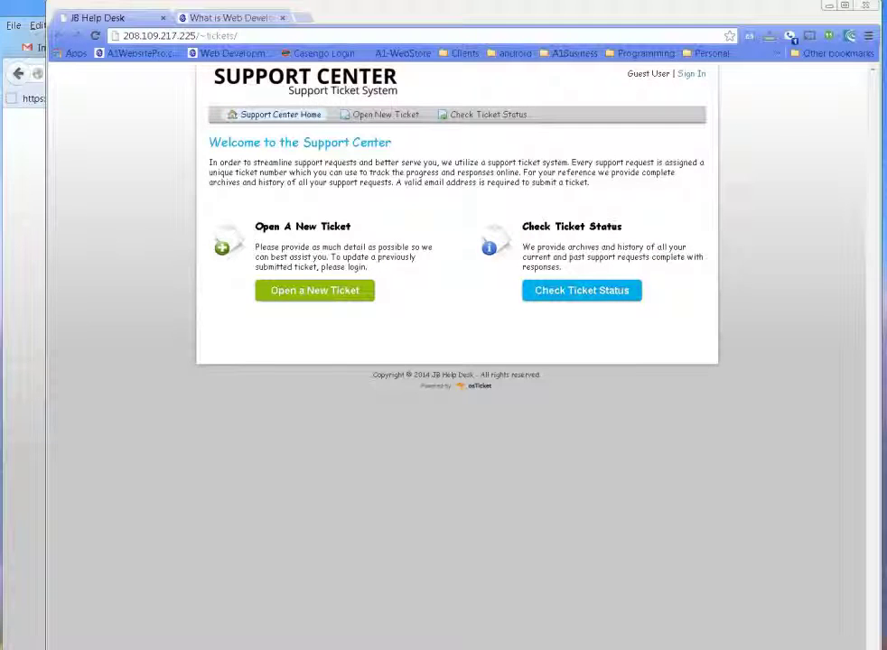
pyautogui.hotkey('alt', 'Tab')
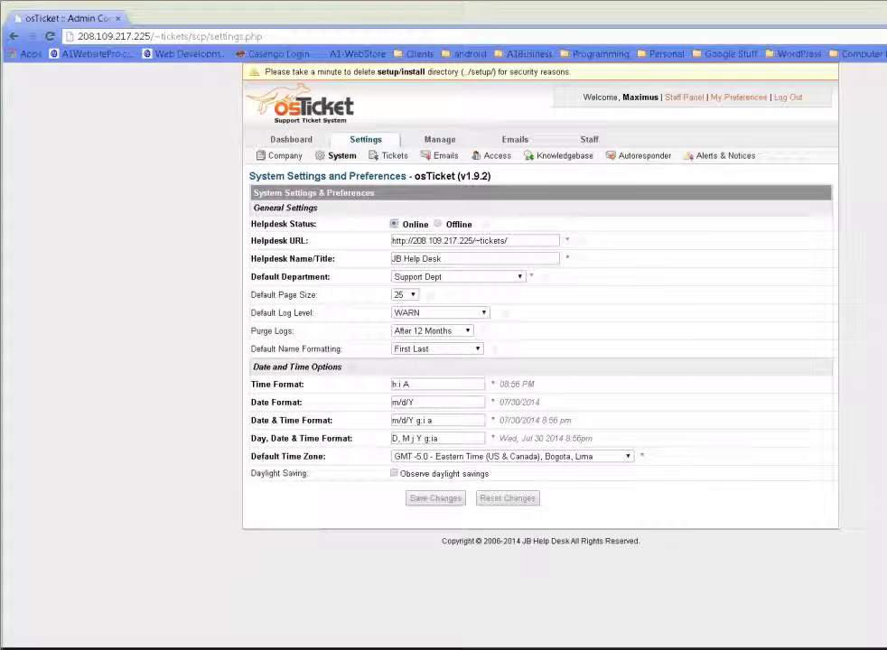
pyautogui.moveTo(70, 16); pyautogui.dragTo(361, 18)
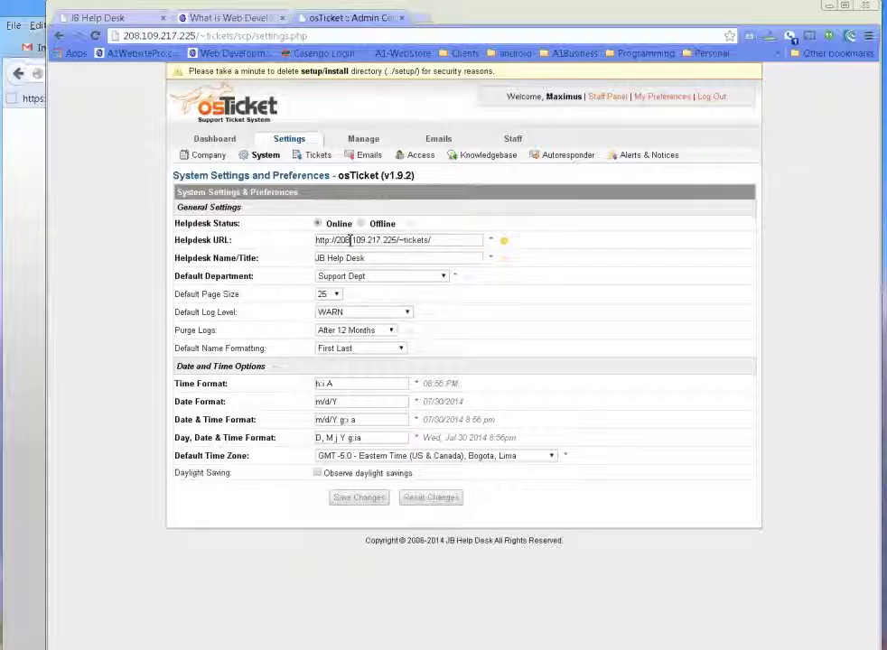
# Highlight the full Helpdesk URL in the osTicket system settings.
pyautogui.moveTo(345, 241); pyautogui.dragTo(512, 251)
pyautogui.click(608, 287)
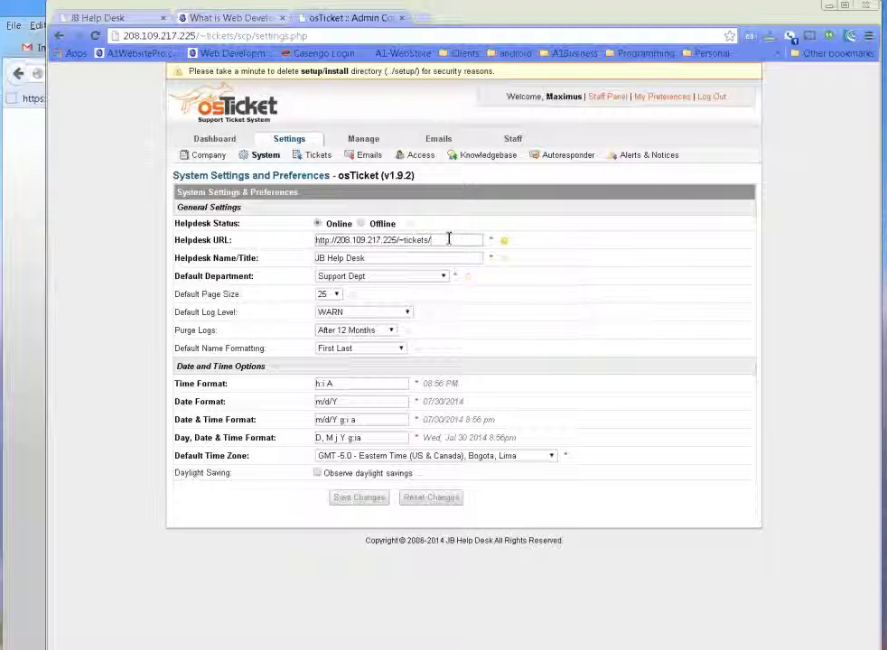
pyautogui.moveTo(449, 238); pyautogui.dragTo(314, 240)
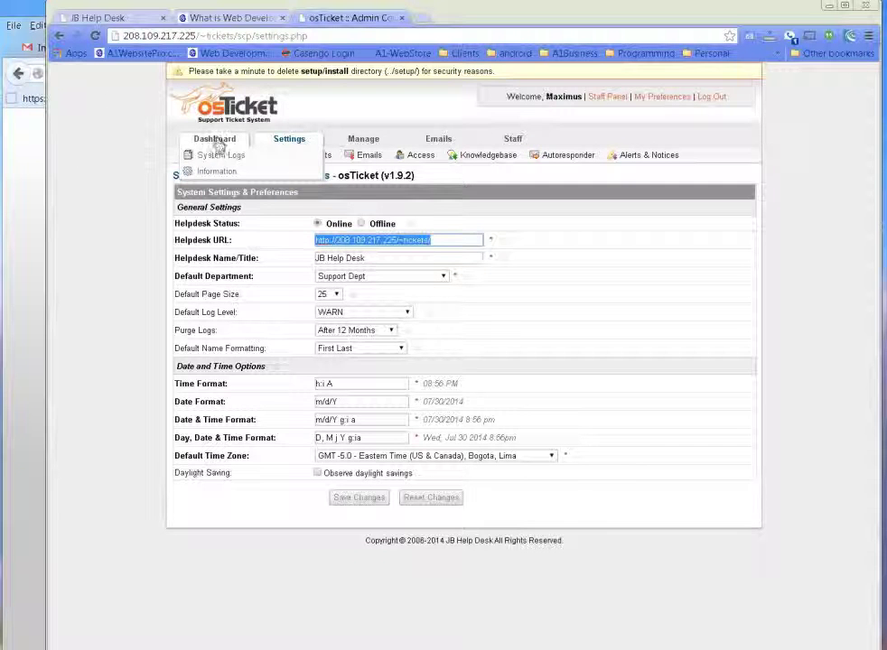
# Preview the "osTicket installed!" entry in the system logs and view the installation's server information.
pyautogui.click(213, 139)
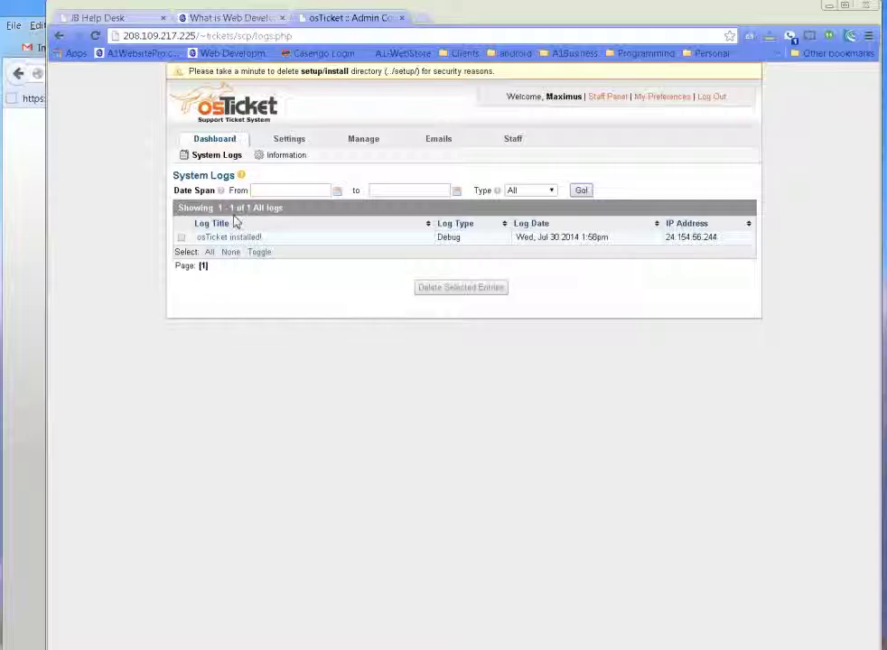
pyautogui.moveTo(231, 242)
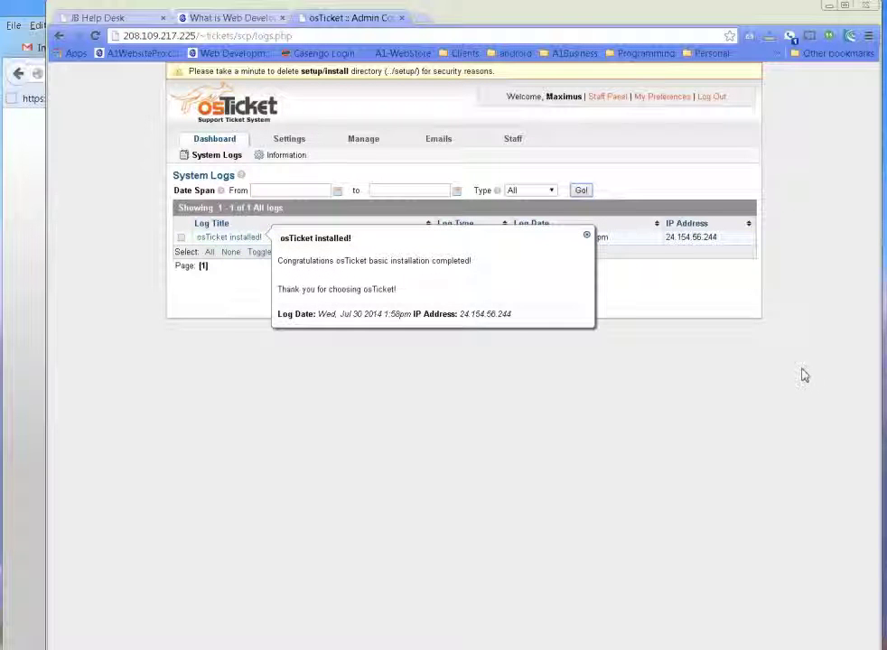
pyautogui.click(282, 159)
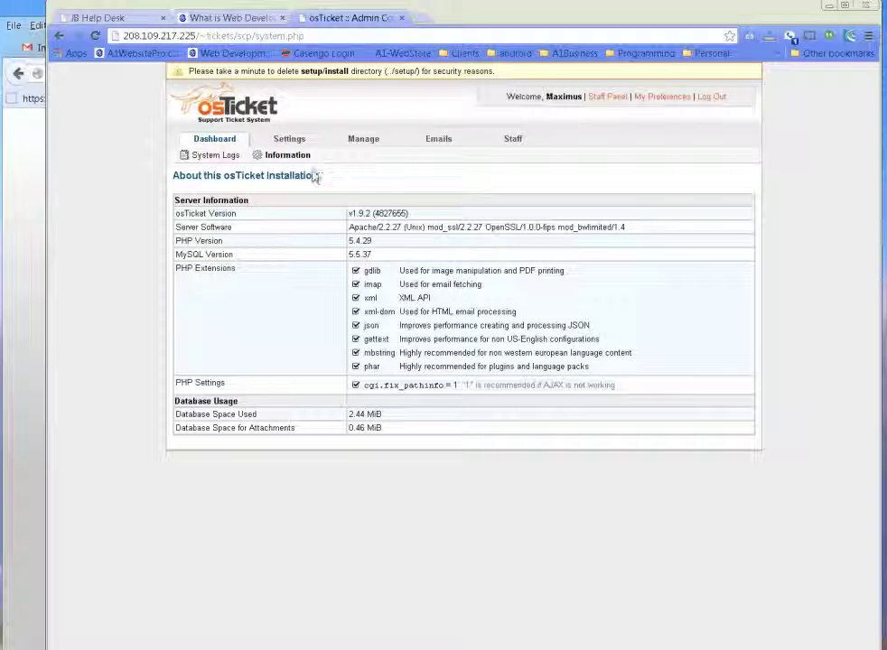
# Review the company profile settings, pointing out the company name, phone number and address fields.
pyautogui.click(292, 142)
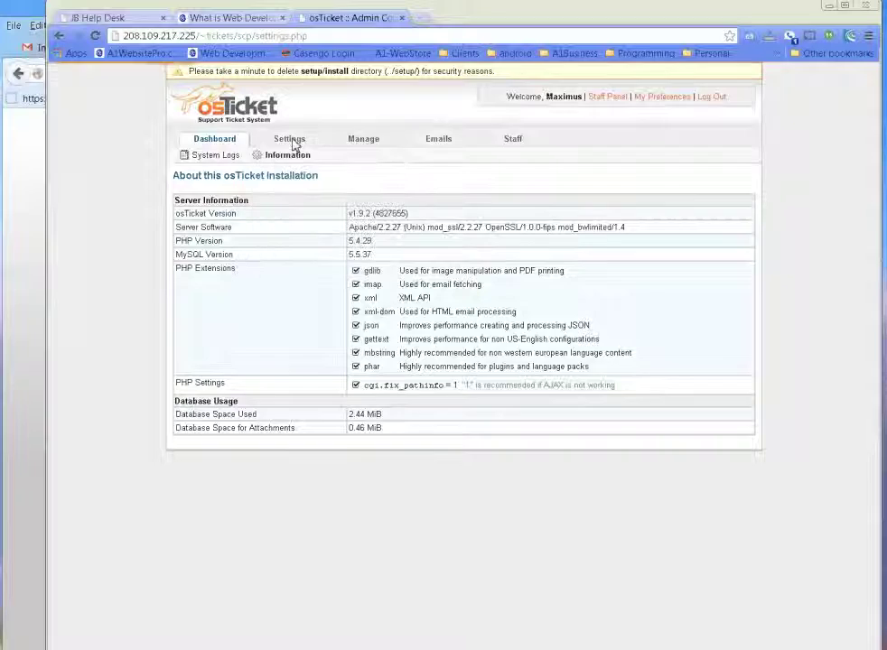
pyautogui.moveTo(199, 142)
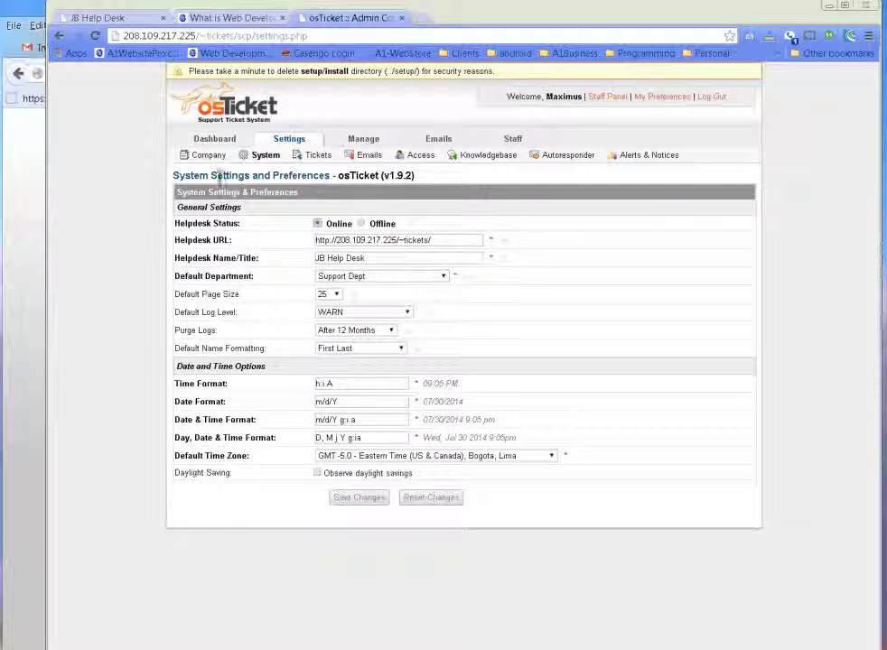
pyautogui.click(210, 156)
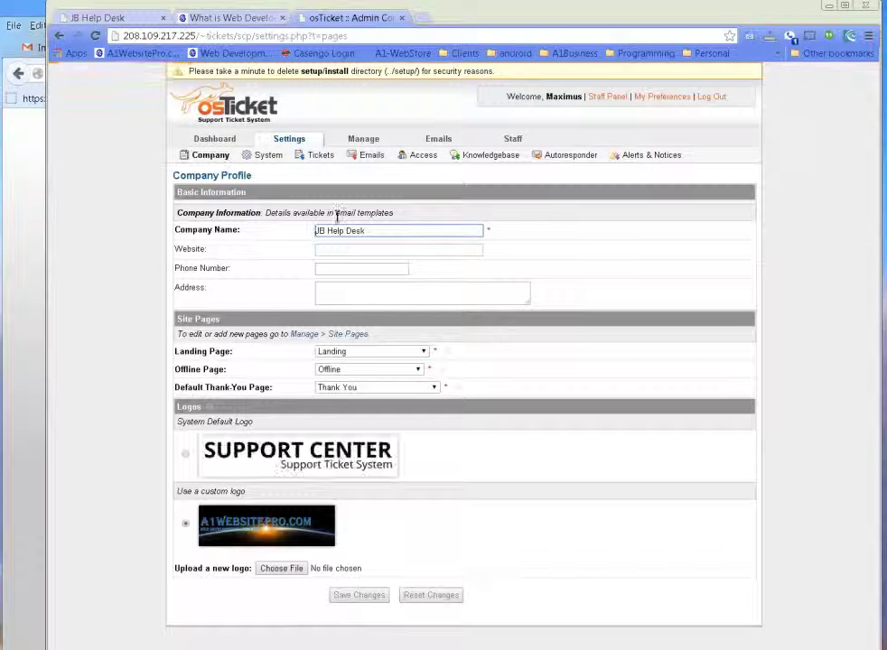
pyautogui.moveTo(332, 229); pyautogui.dragTo(459, 230)
pyautogui.press('End')
pyautogui.click(398, 269)
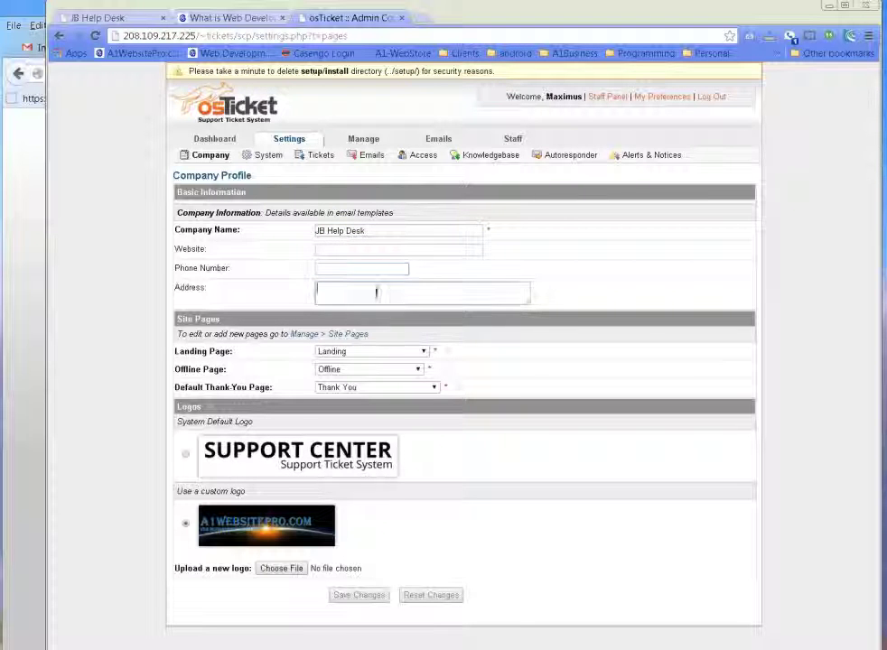
pyautogui.click(376, 293)
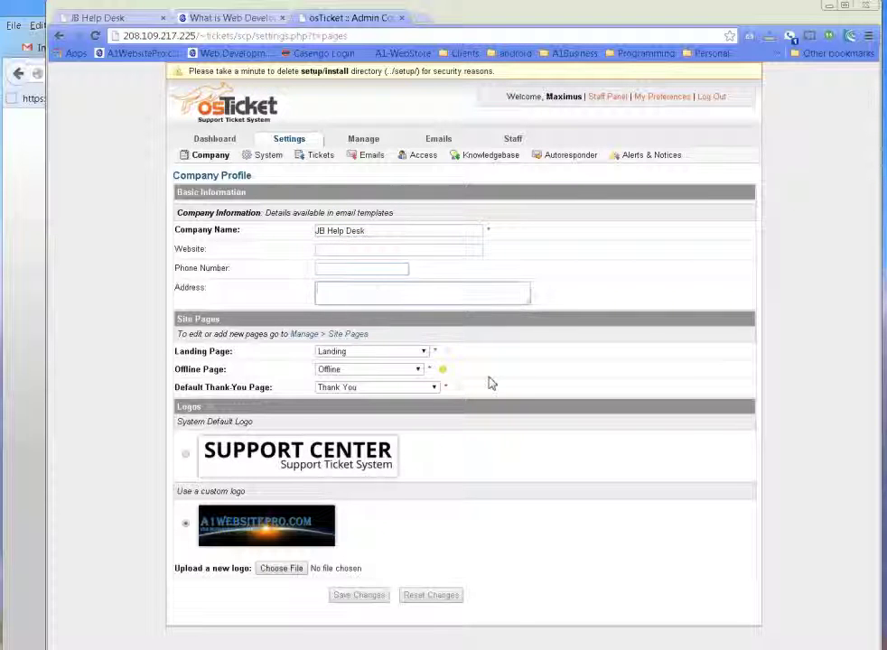
# Review the ticket settings, including the Default Priority choices, and view the email settings.
pyautogui.click(262, 160)
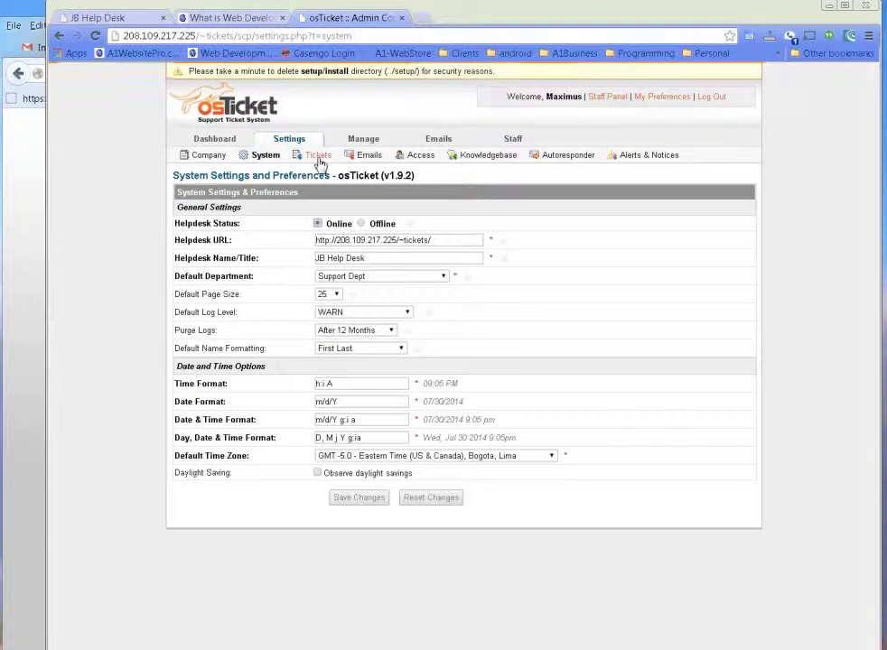
pyautogui.click(313, 161)
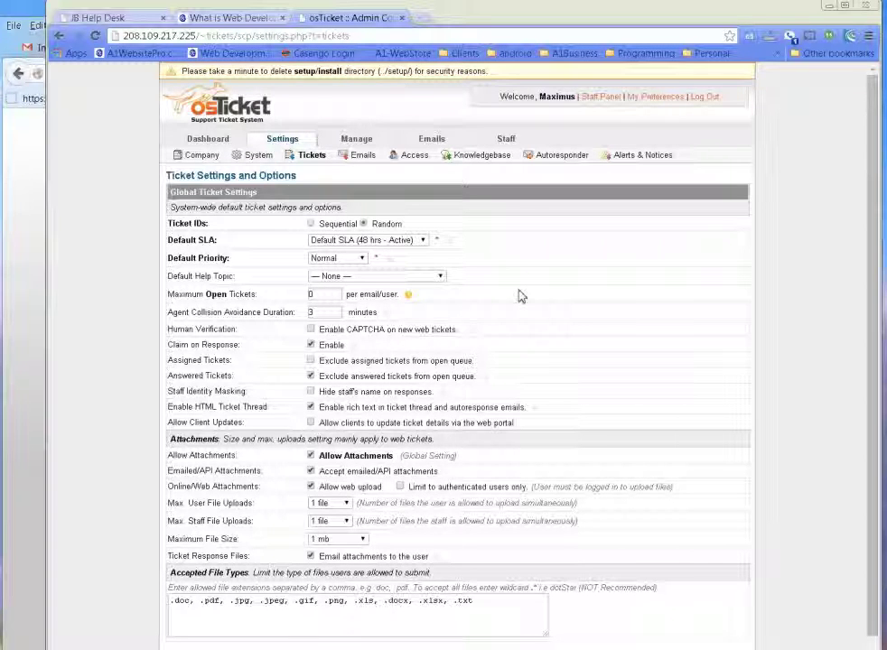
pyautogui.click(340, 259)
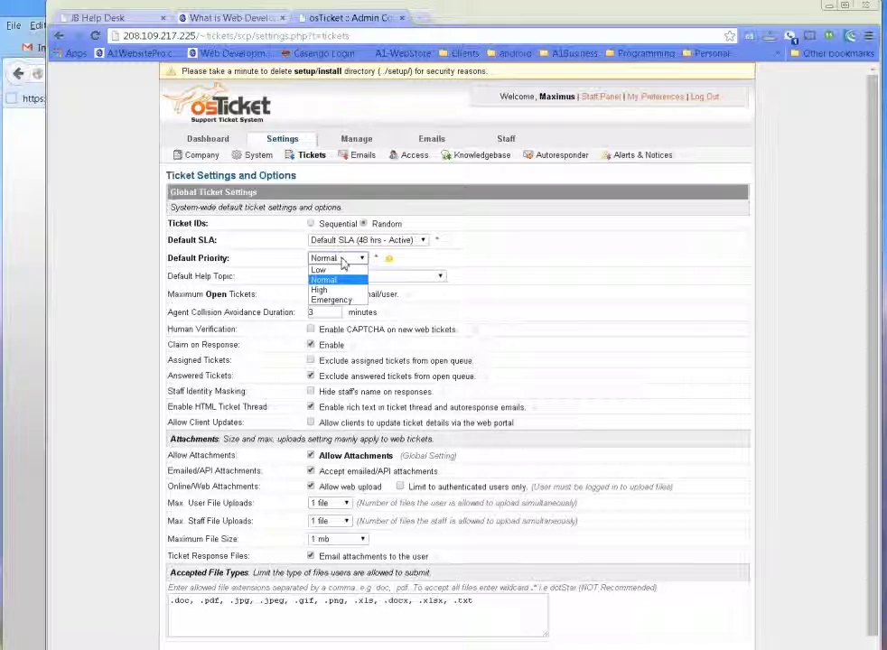
pyautogui.click(463, 359)
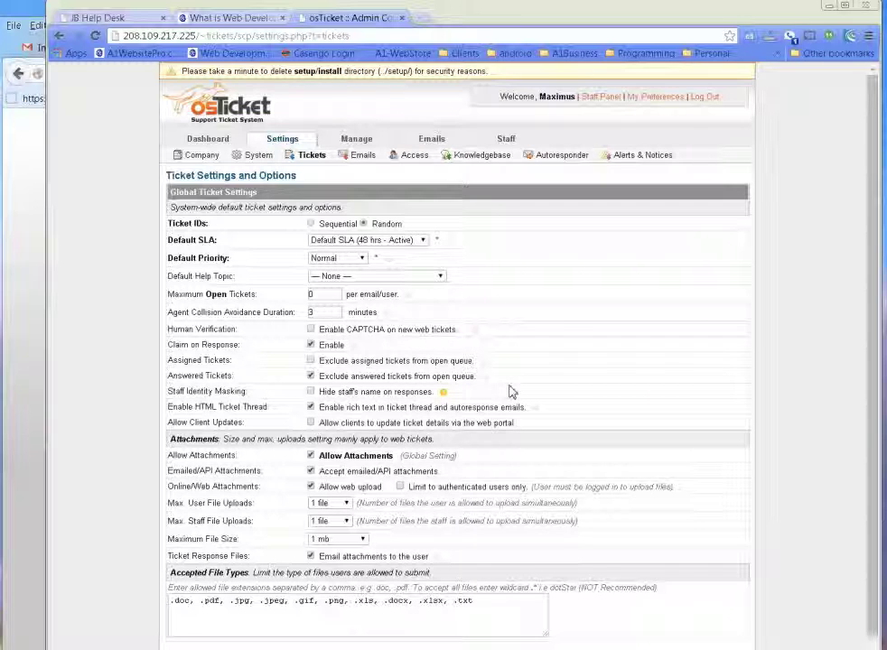
pyautogui.click(353, 159)
pyautogui.click(488, 133)
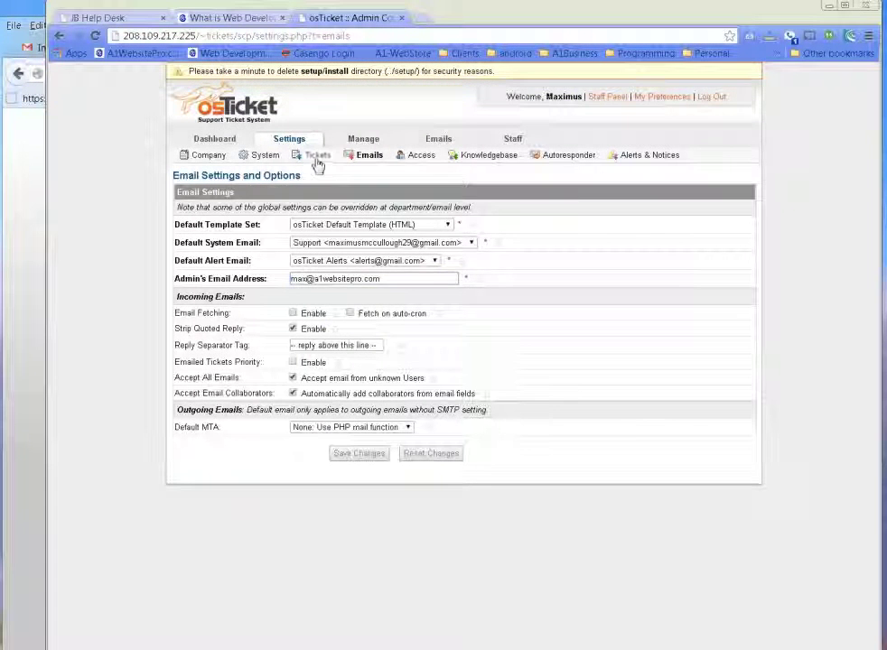
# Review the system settings, looking through the Default Page Size choices and highlighting the Helpdesk Status label.
pyautogui.click(259, 156)
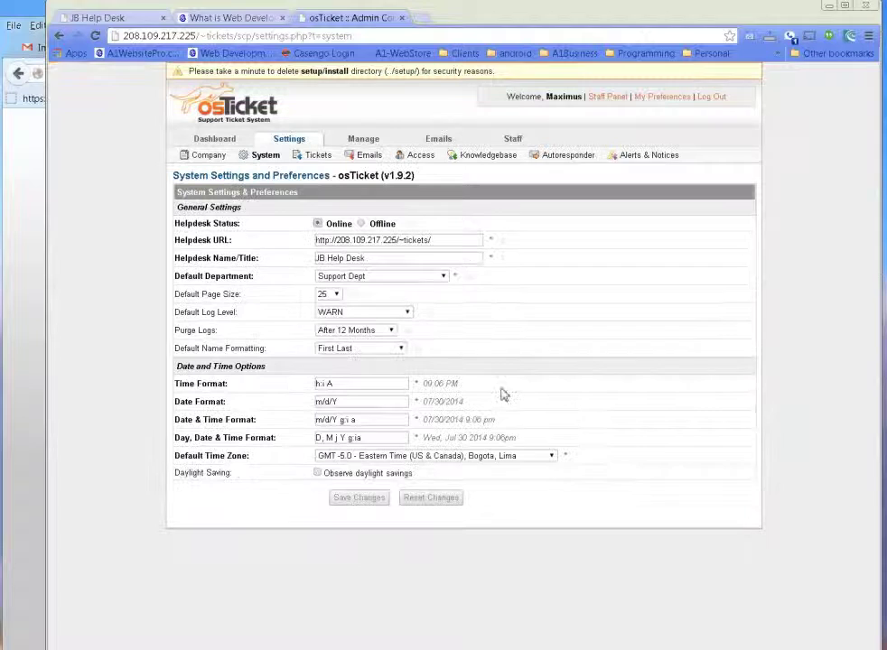
pyautogui.click(335, 295)
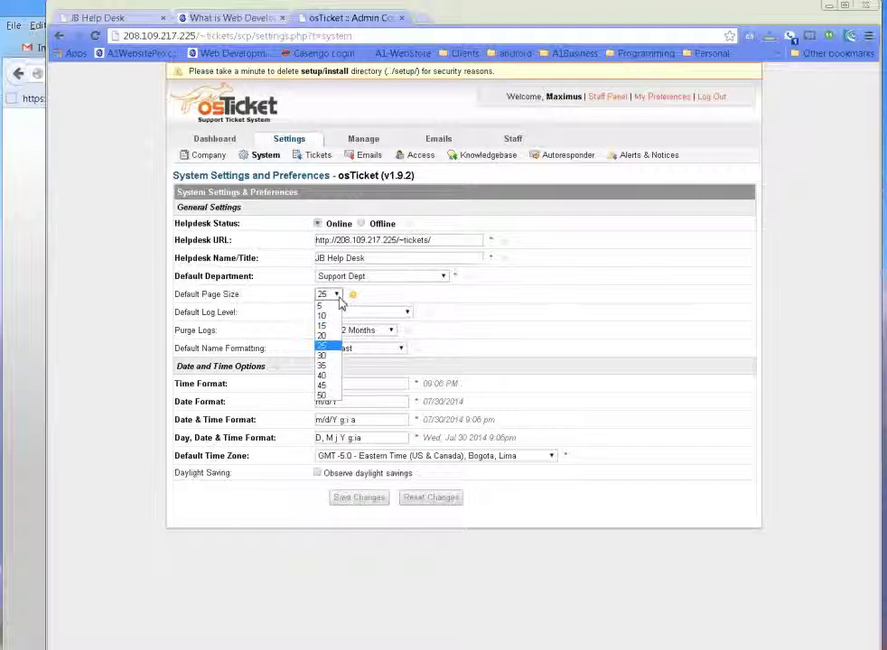
pyautogui.click(321, 345)
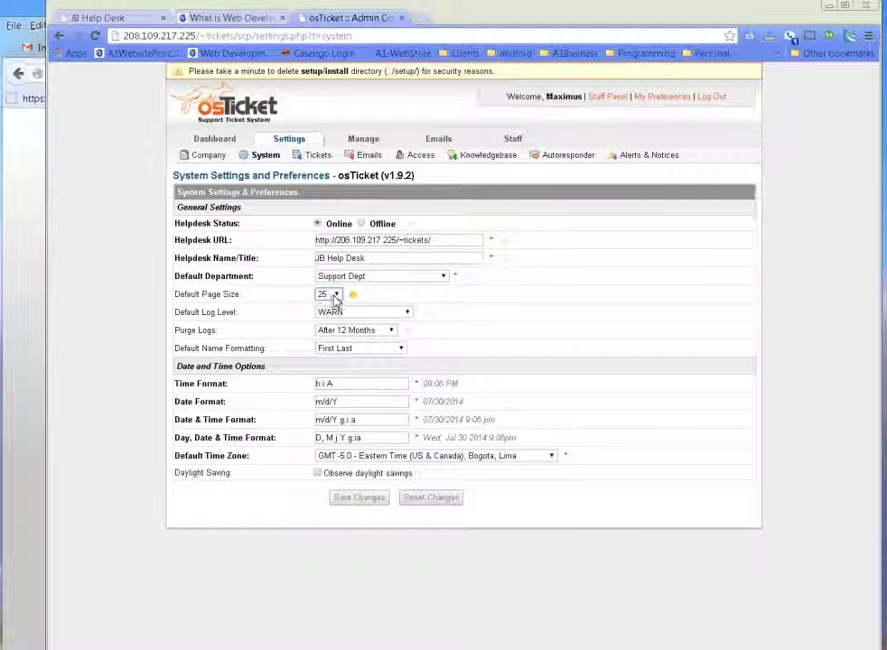
pyautogui.click(334, 298)
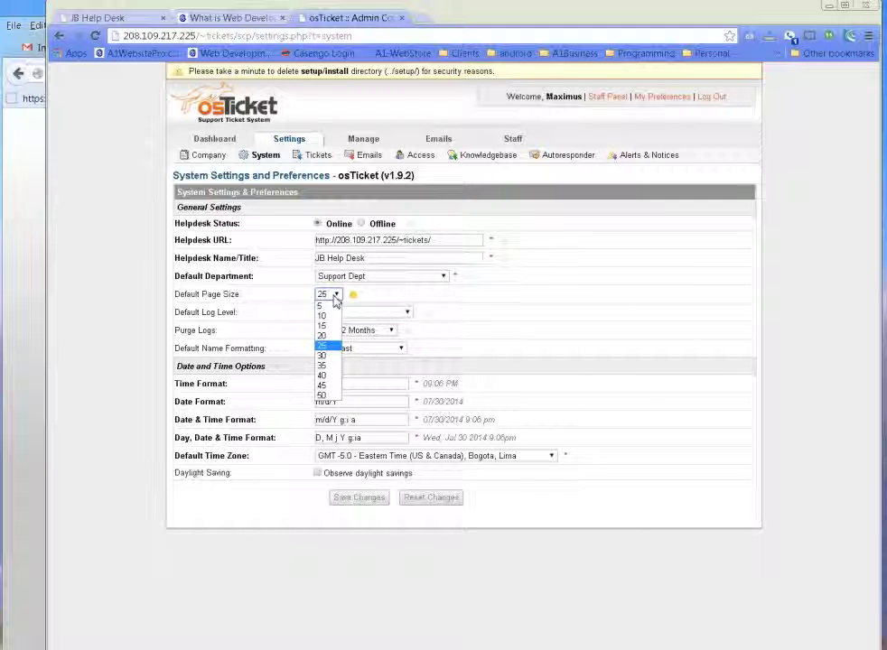
pyautogui.click(412, 336)
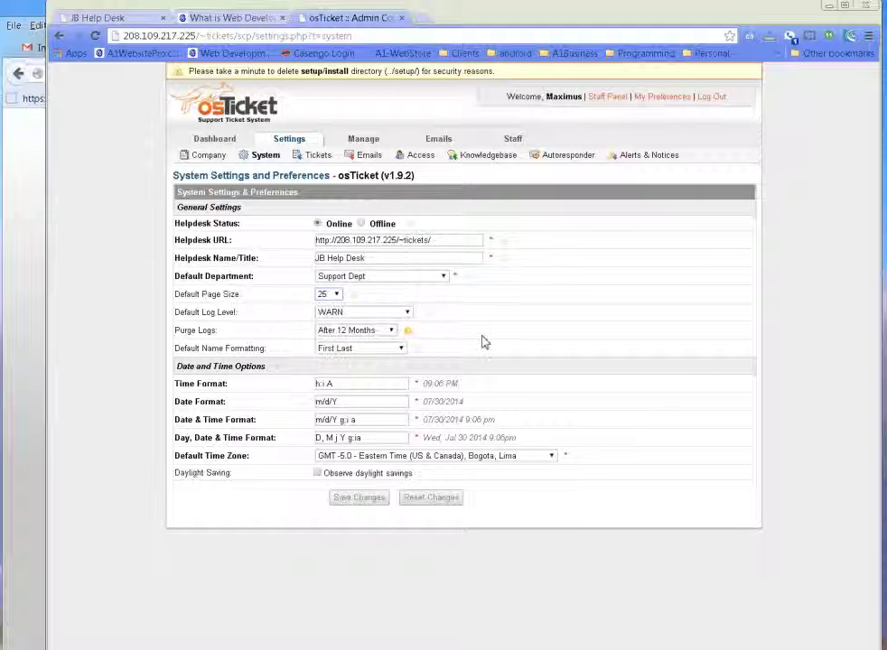
pyautogui.click(318, 224)
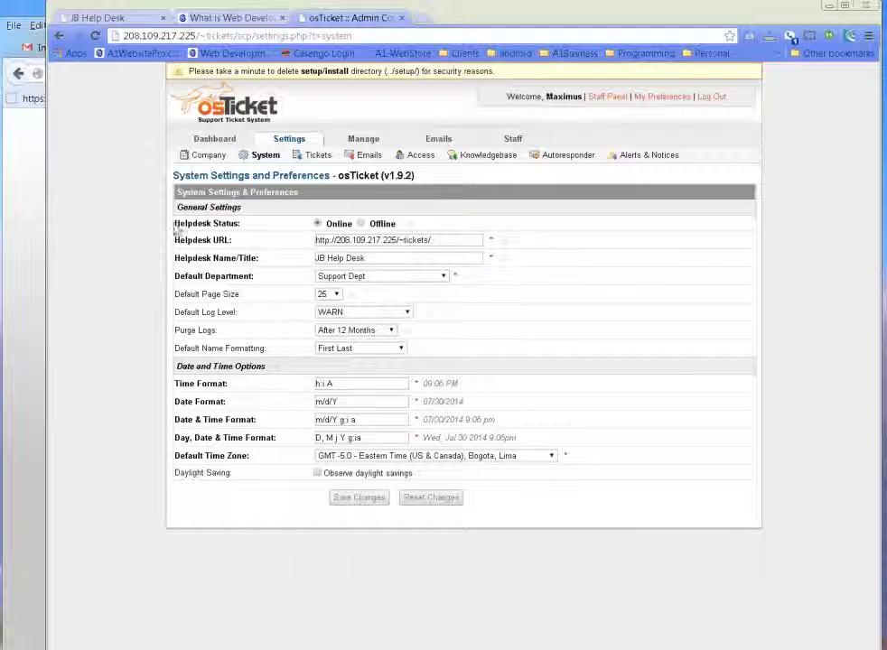
pyautogui.moveTo(177, 229); pyautogui.dragTo(268, 234)
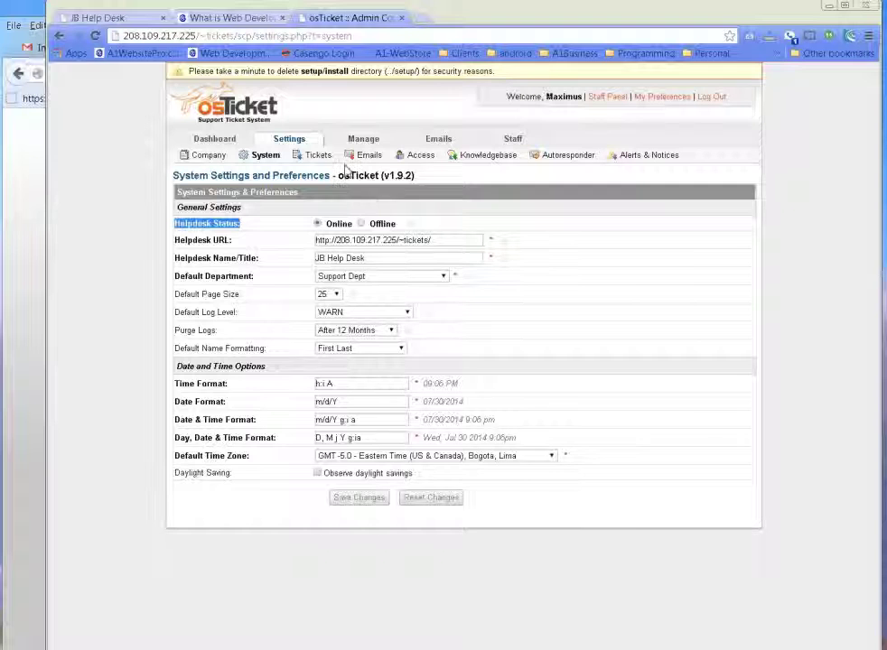
# Review the ticket settings, from the global ticket options down to the attachment limits and accepted file types.
pyautogui.click(312, 156)
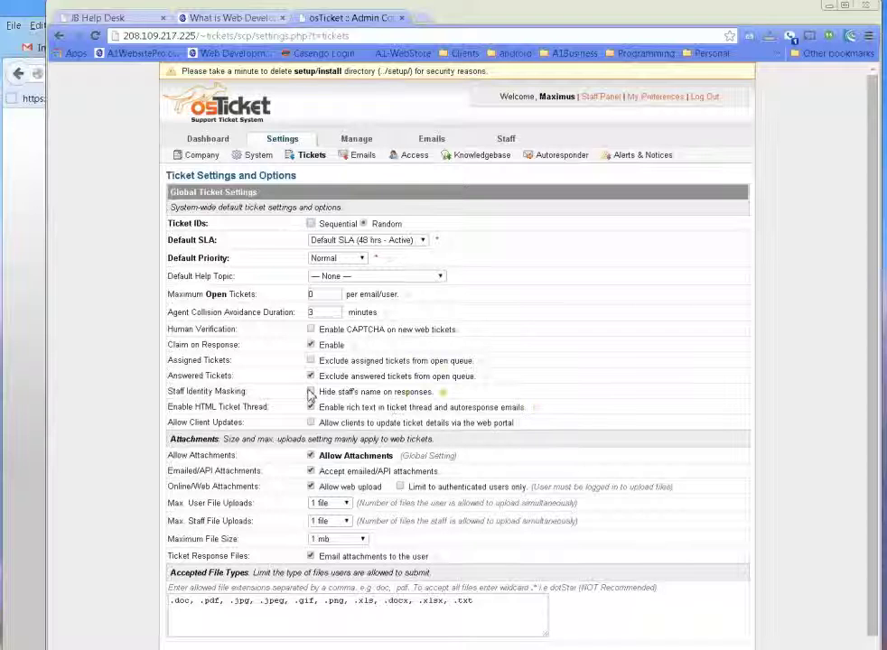
pyautogui.scroll(-1, 481, 427)
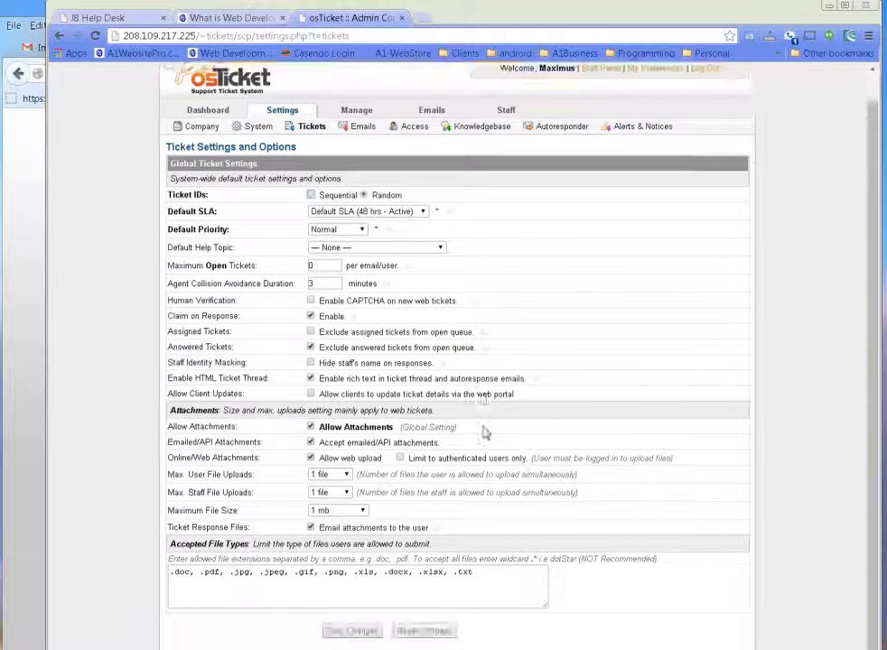
pyautogui.scroll(1, 483, 431)
pyautogui.scroll(-1, 485, 433)
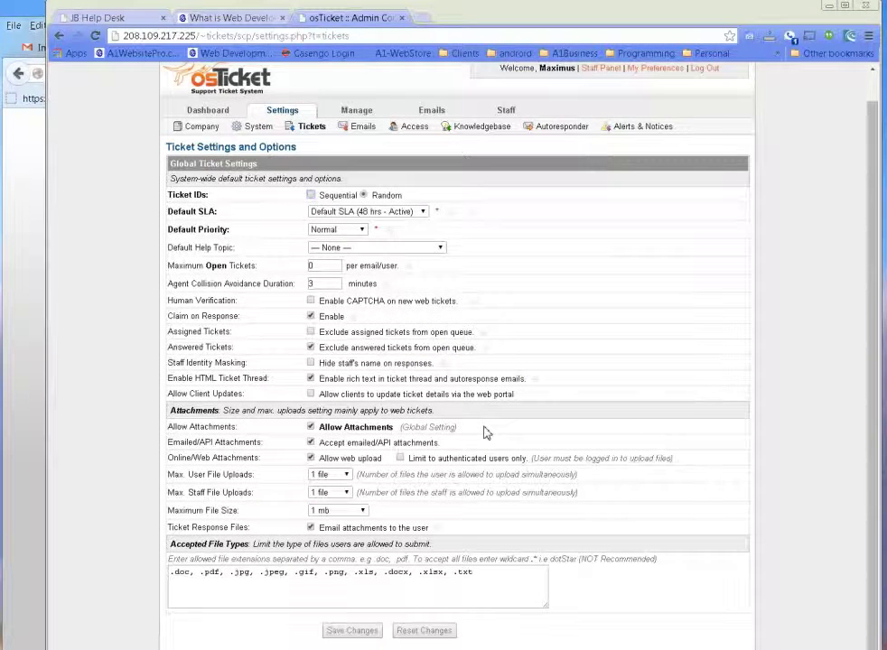
pyautogui.scroll(1, 483, 432)
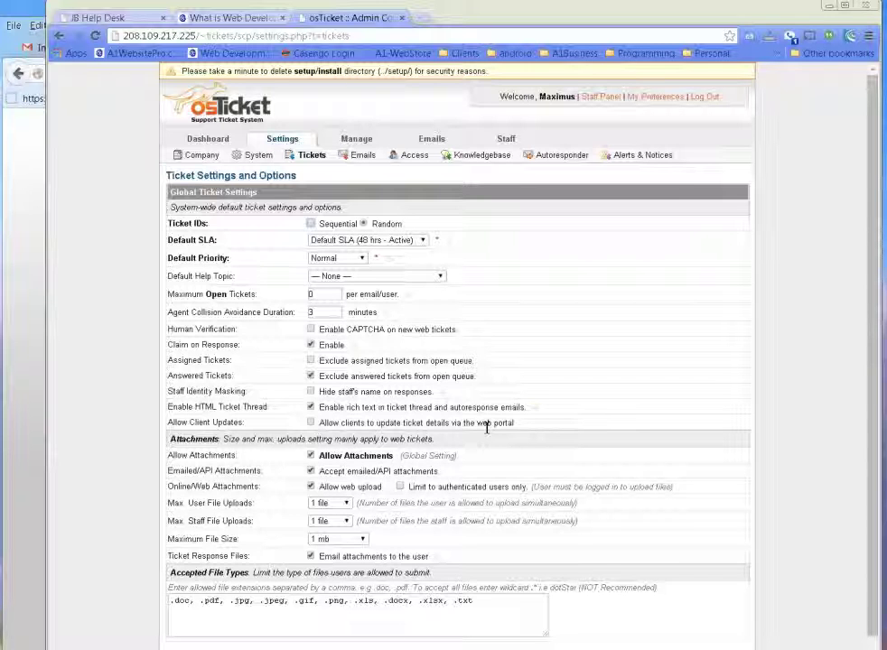
# Review the email settings, looking through the choices for the Default Template Set and the Default System Email.
pyautogui.click(364, 157)
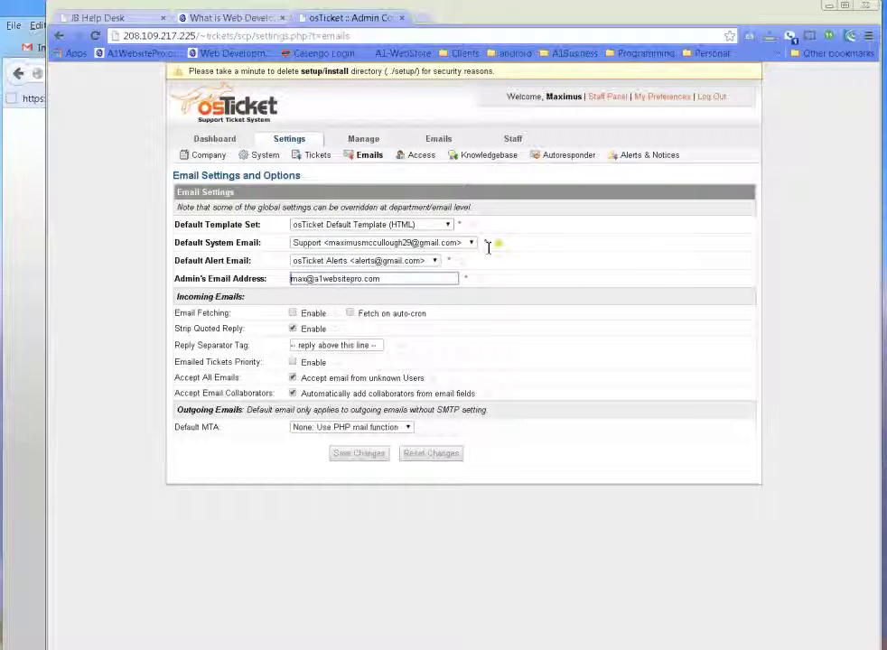
pyautogui.click(362, 226)
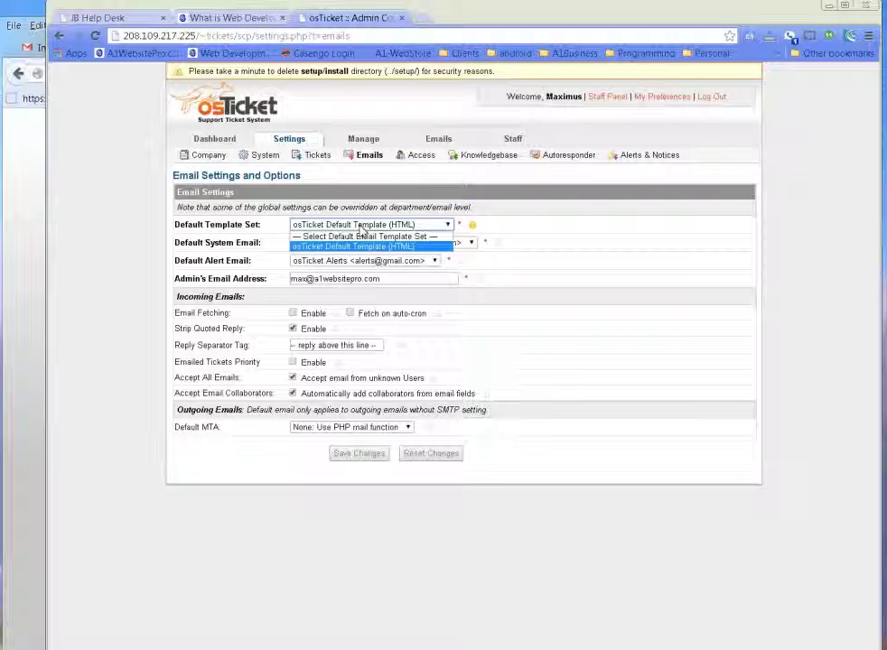
pyautogui.click(362, 228)
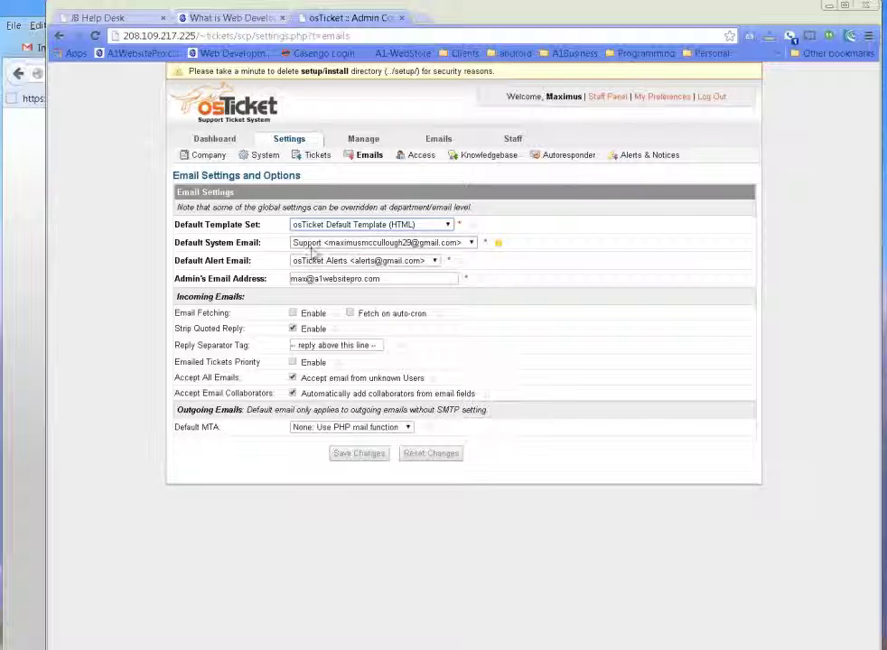
pyautogui.click(323, 244)
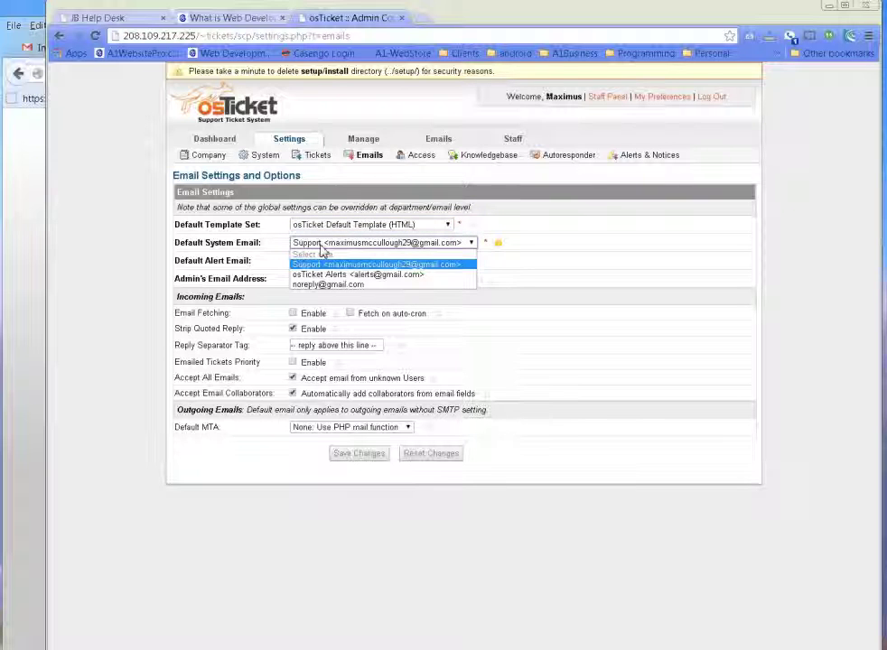
pyautogui.click(322, 245)
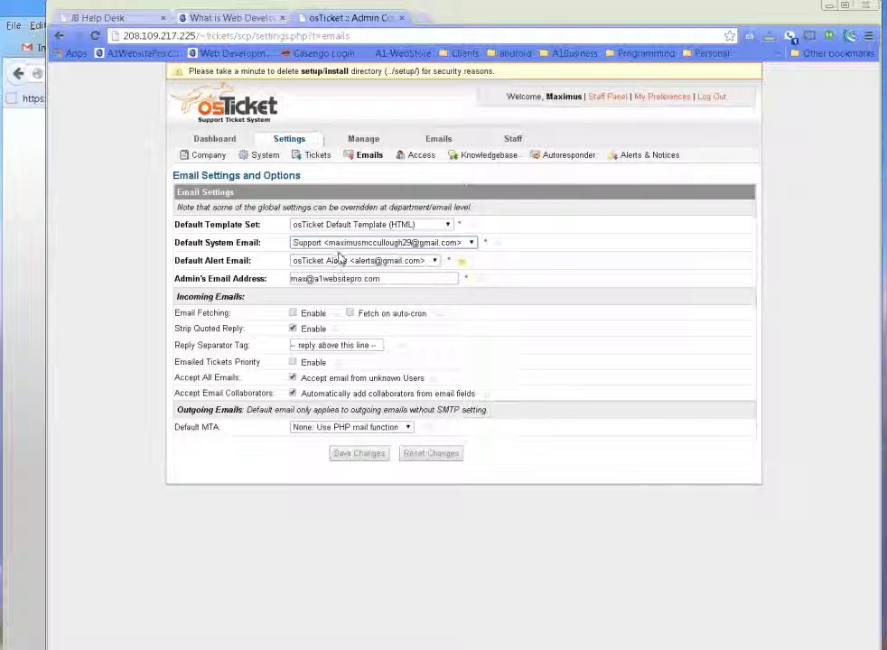
# Set the Default Alert Email to "Use Default System Email (above)" and save the email settings.
pyautogui.click(332, 262)
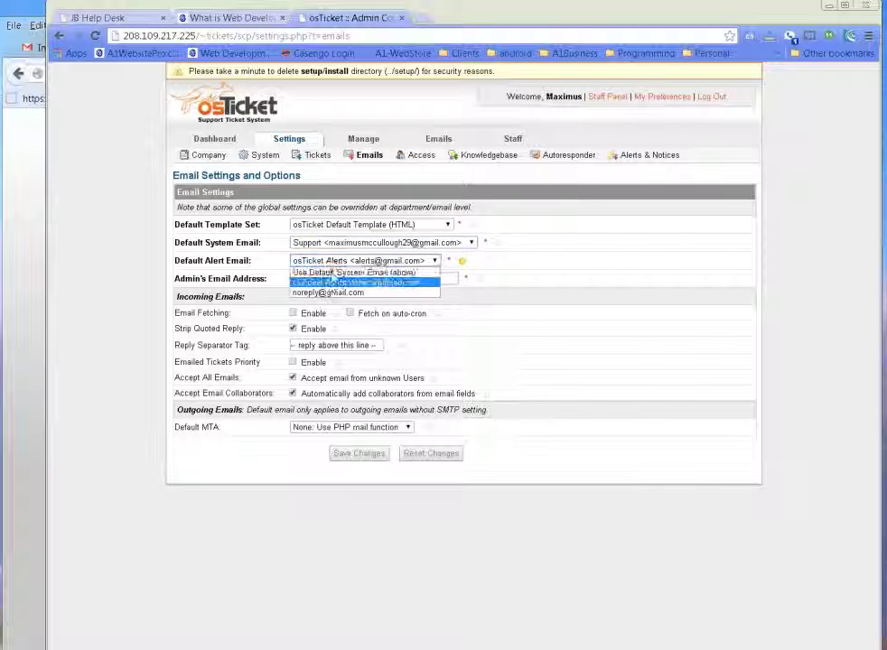
pyautogui.click(370, 272)
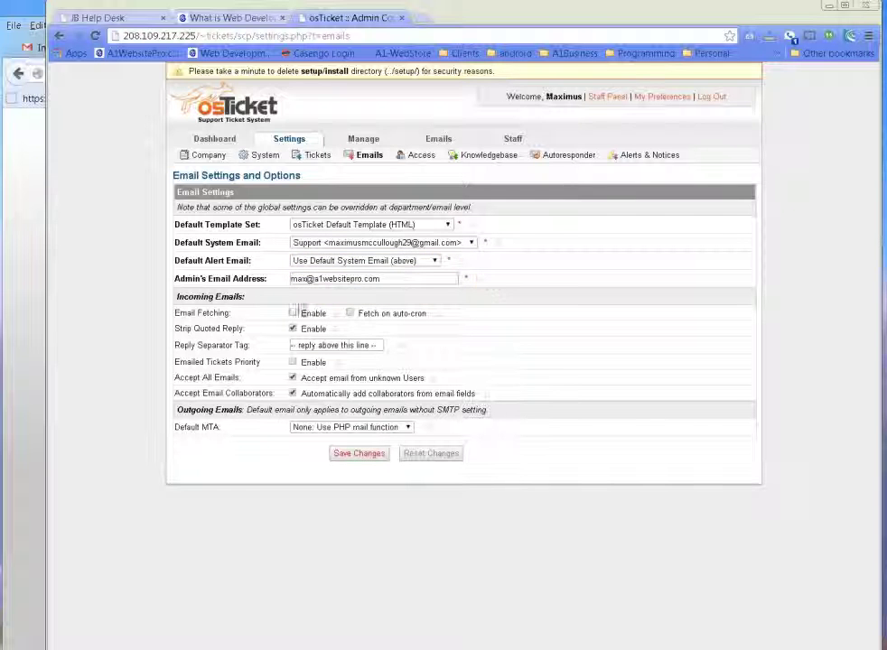
pyautogui.click(354, 458)
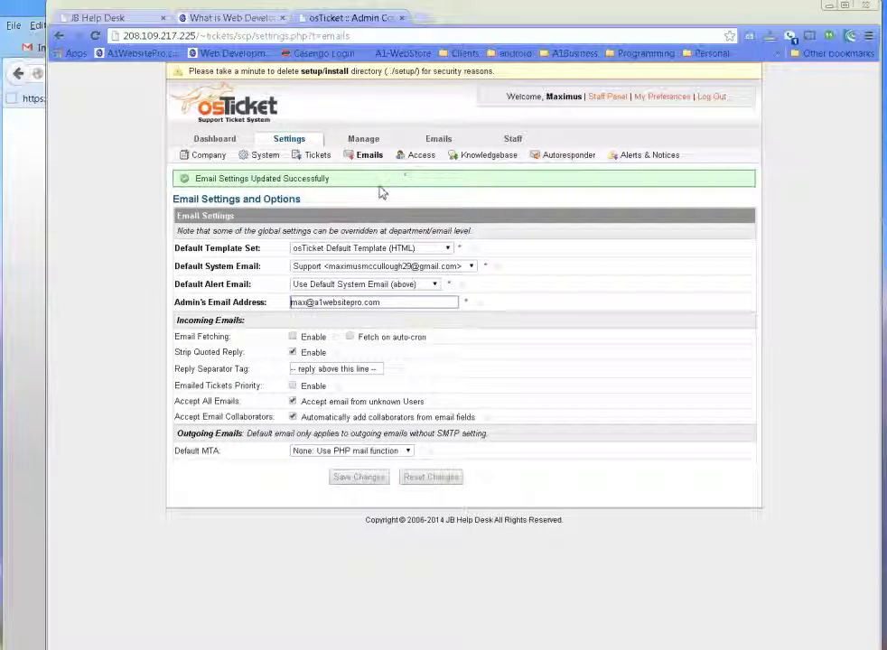
# Review the access control settings, looking through the Password Expiration Policy choices and pointing out Allow Password Resets.
pyautogui.click(416, 163)
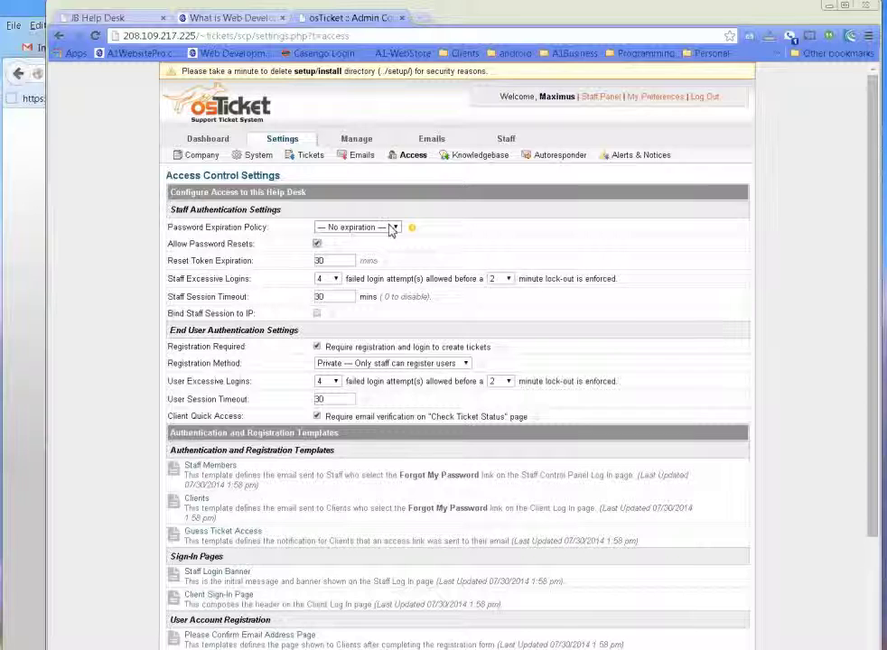
pyautogui.click(391, 229)
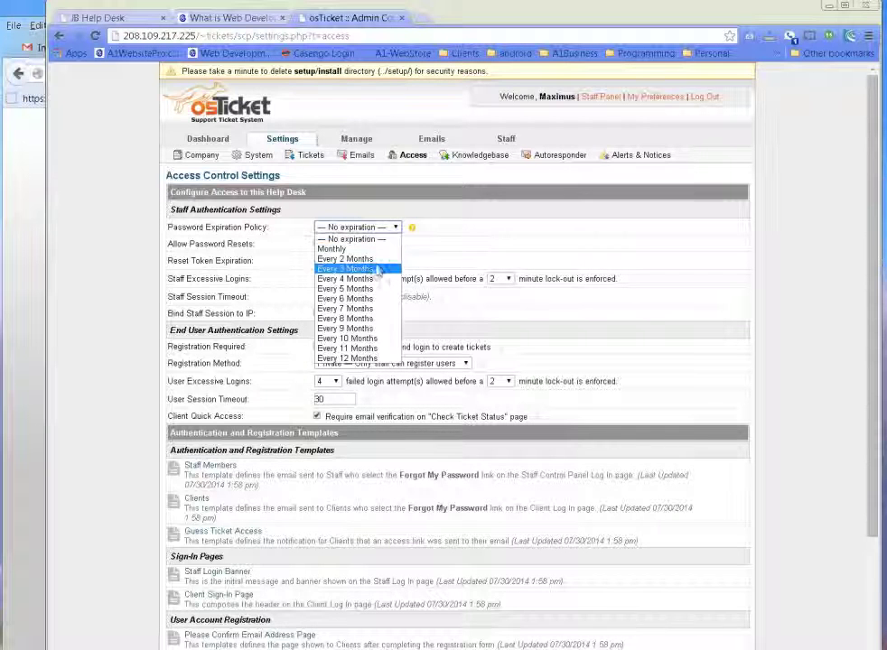
pyautogui.click(483, 239)
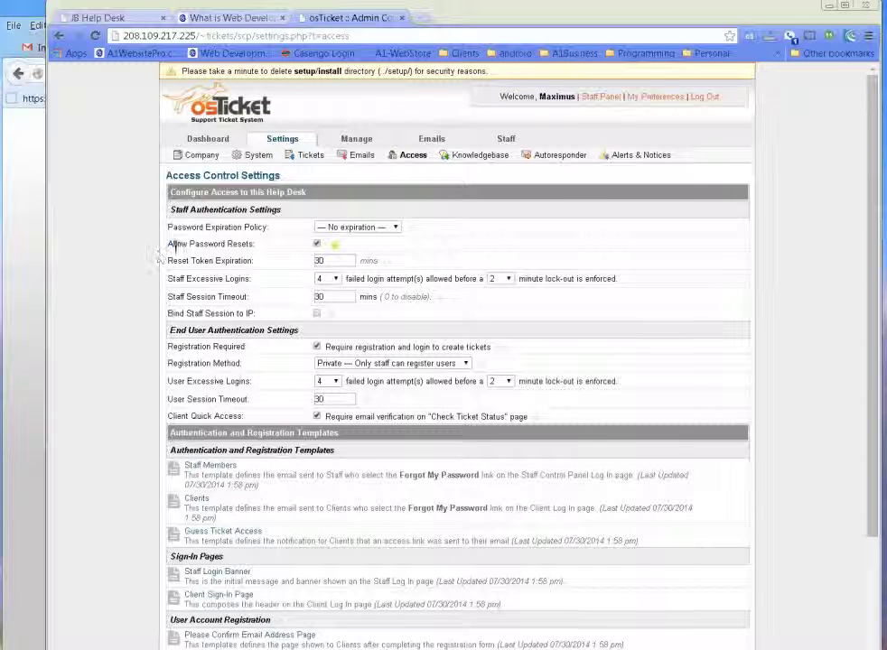
pyautogui.moveTo(159, 259); pyautogui.dragTo(264, 237)
pyautogui.click(271, 253)
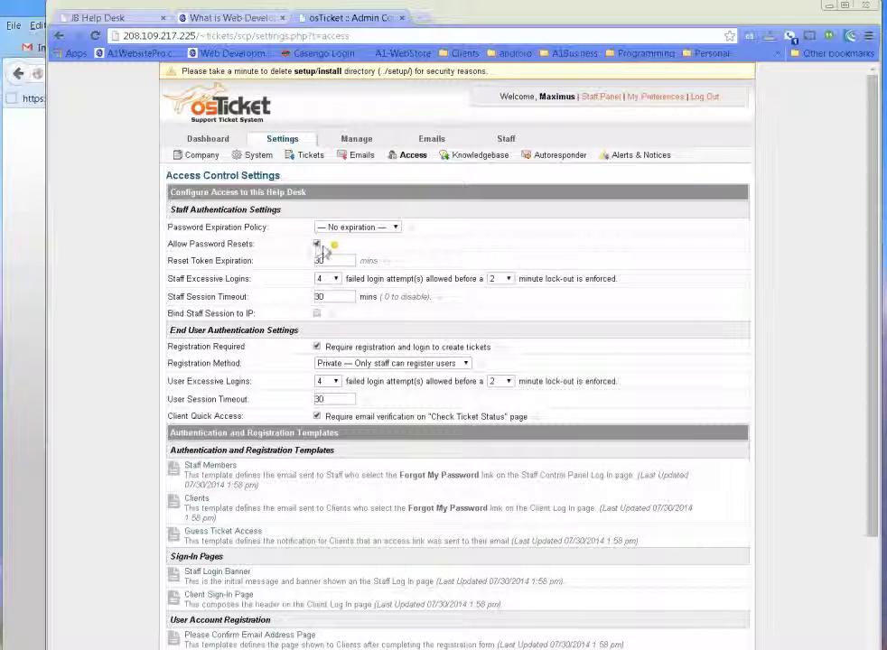
# Set the staff Password Expiration Policy to Every 12 Months and turn off Allow Password Resets.
pyautogui.click(394, 228)
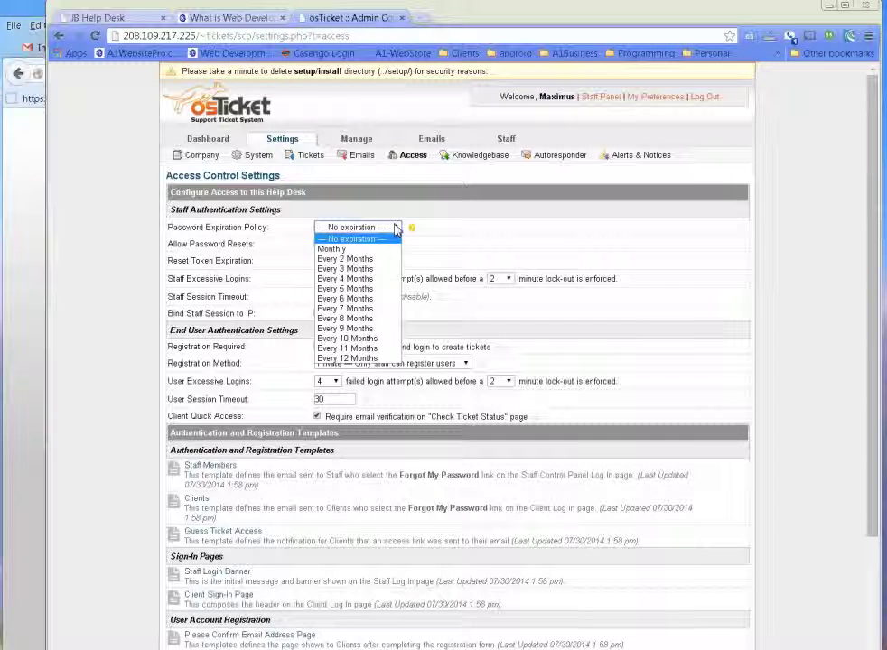
pyautogui.click(357, 298)
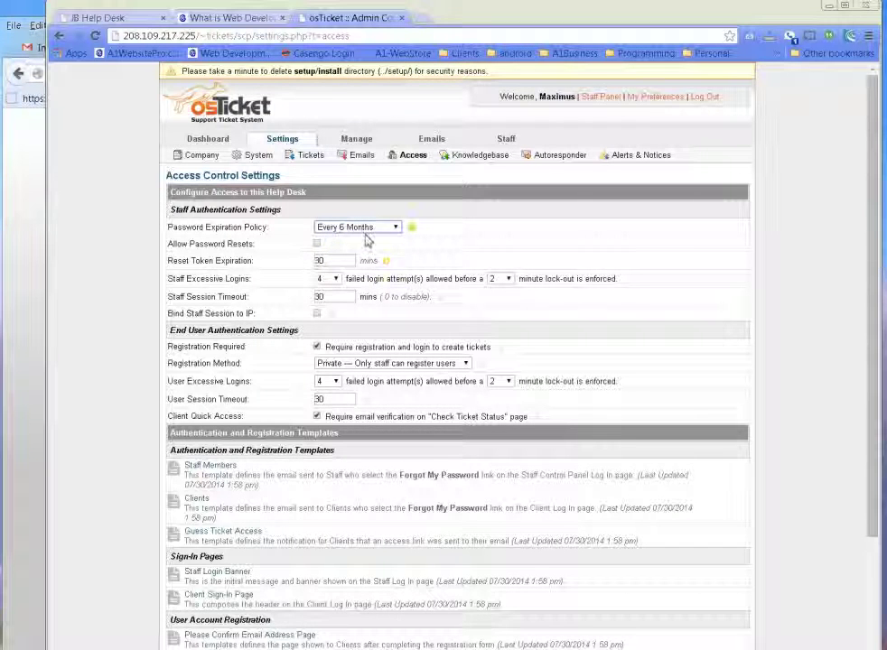
pyautogui.click(318, 248)
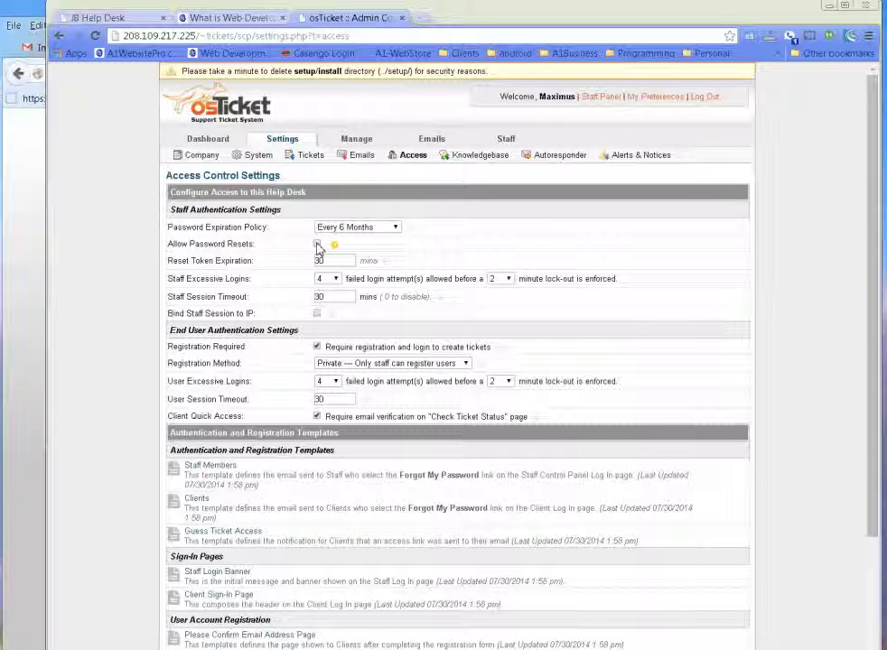
pyautogui.click(318, 245)
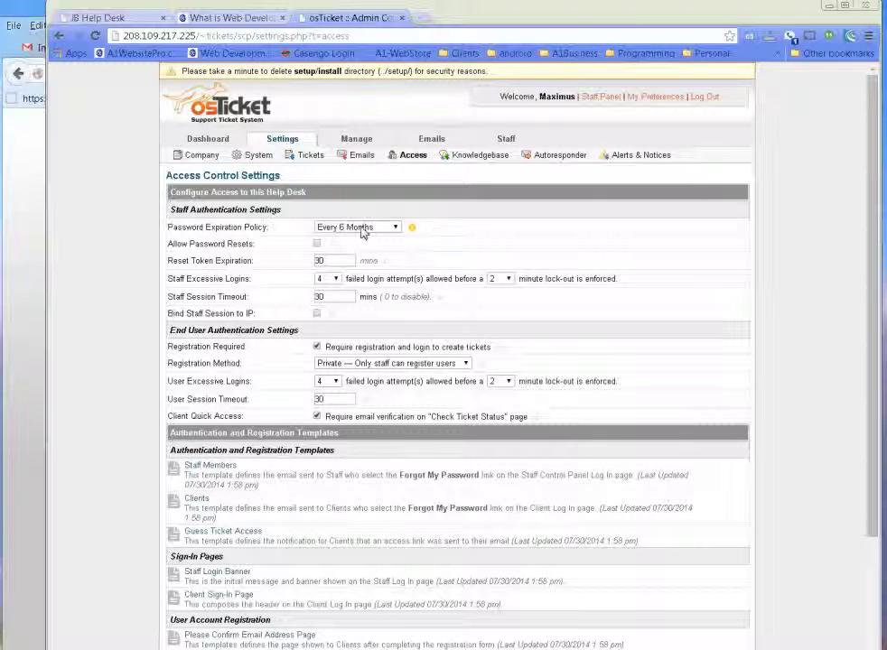
pyautogui.click(361, 230)
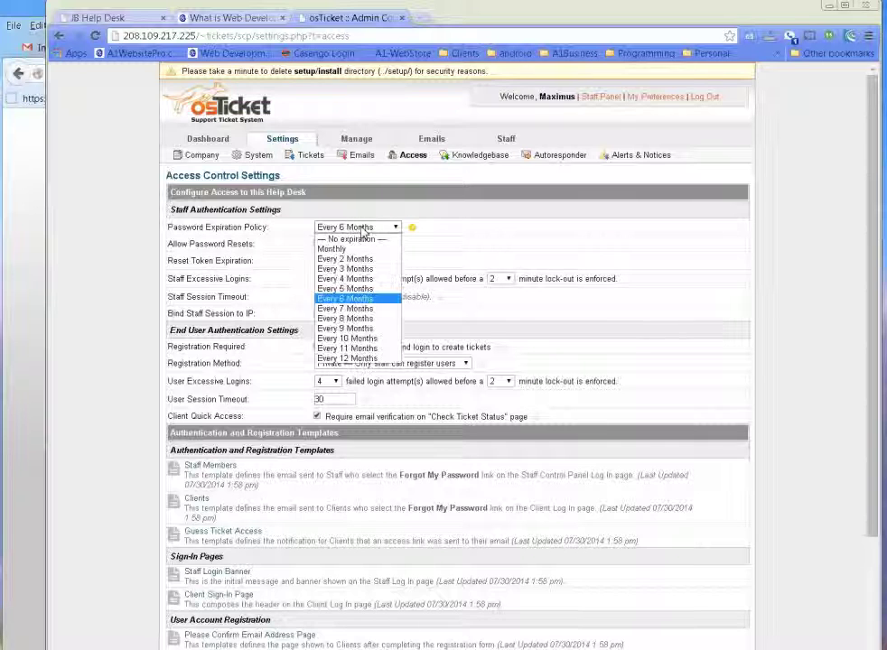
pyautogui.click(350, 359)
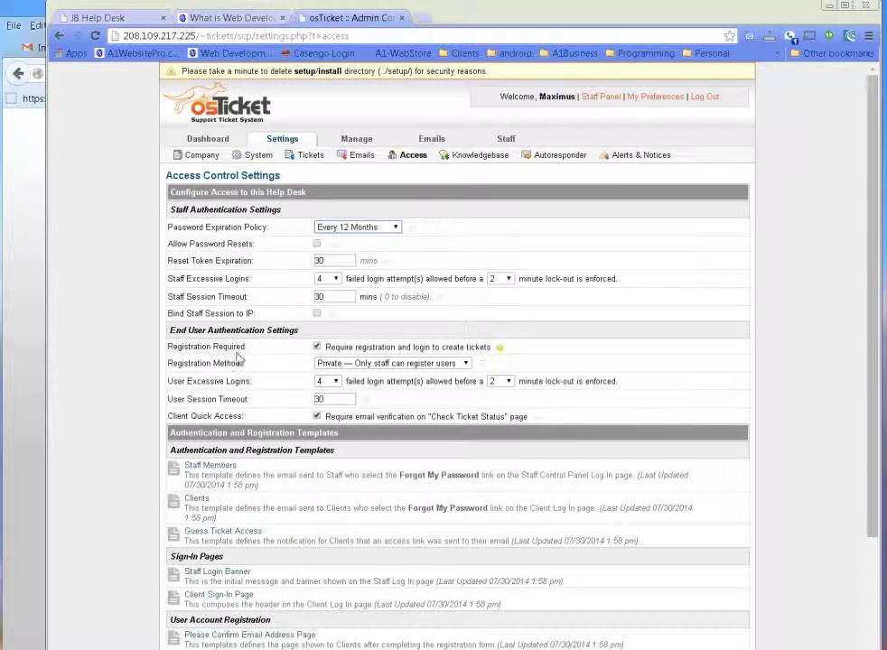
# Leave the access settings without saving and open the list of help topics.
pyautogui.scroll(-4, 271, 361)
pyautogui.scroll(4, 352, 372)
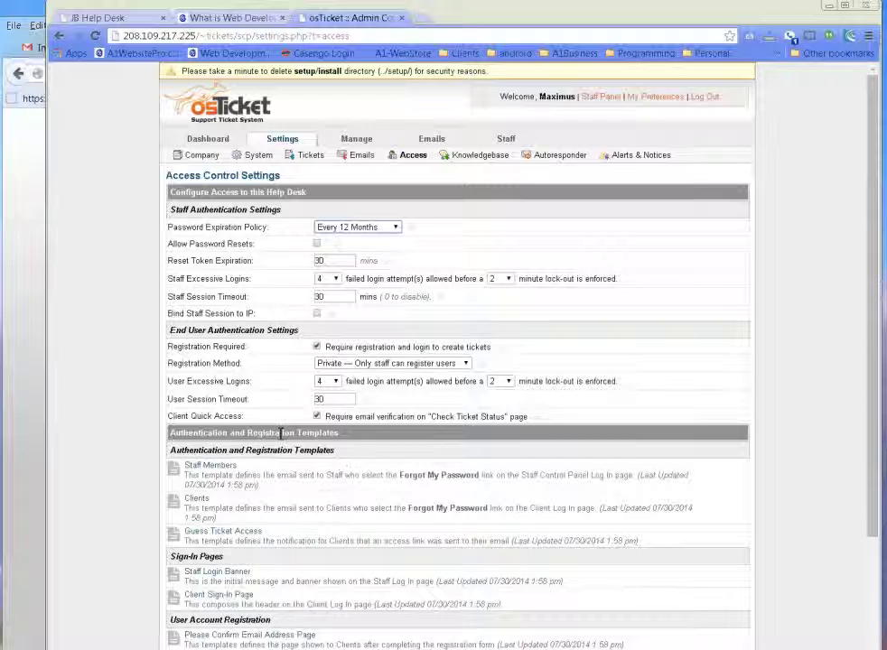
pyautogui.moveTo(355, 143)
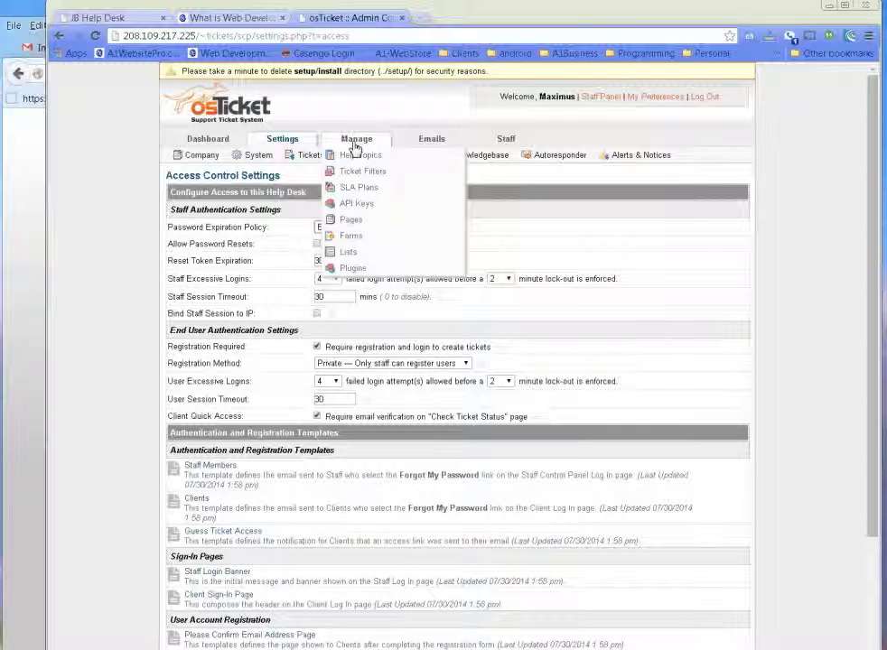
pyautogui.click(358, 154)
pyautogui.click(487, 135)
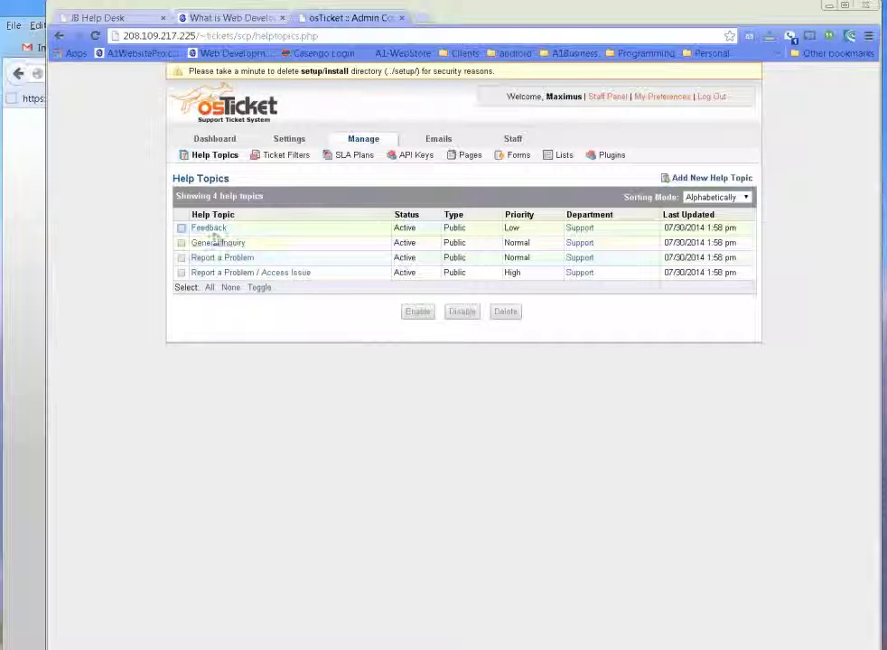
# Start a new help topic and enter Electrical as its topic name.
pyautogui.click(721, 178)
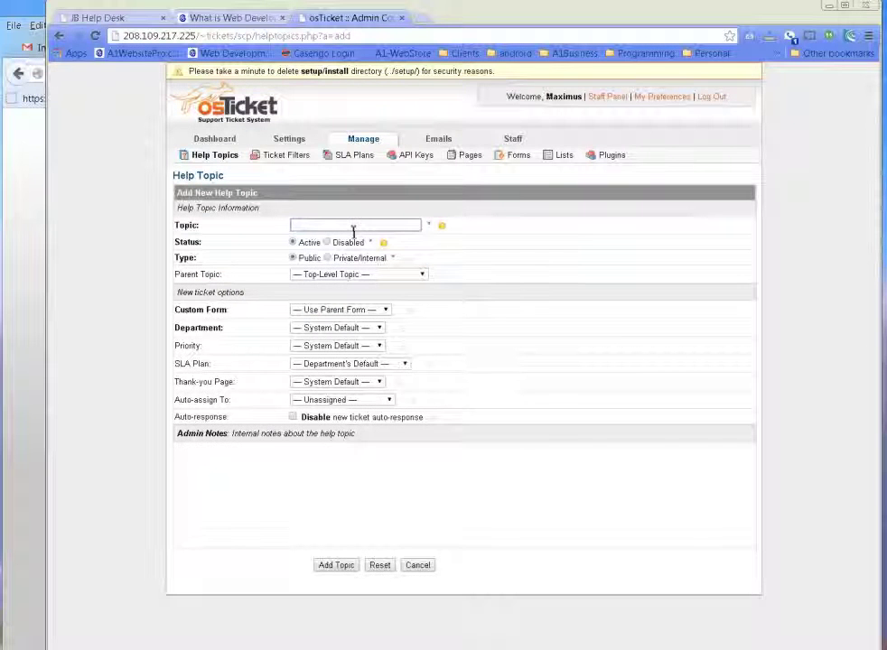
pyautogui.click(352, 227)
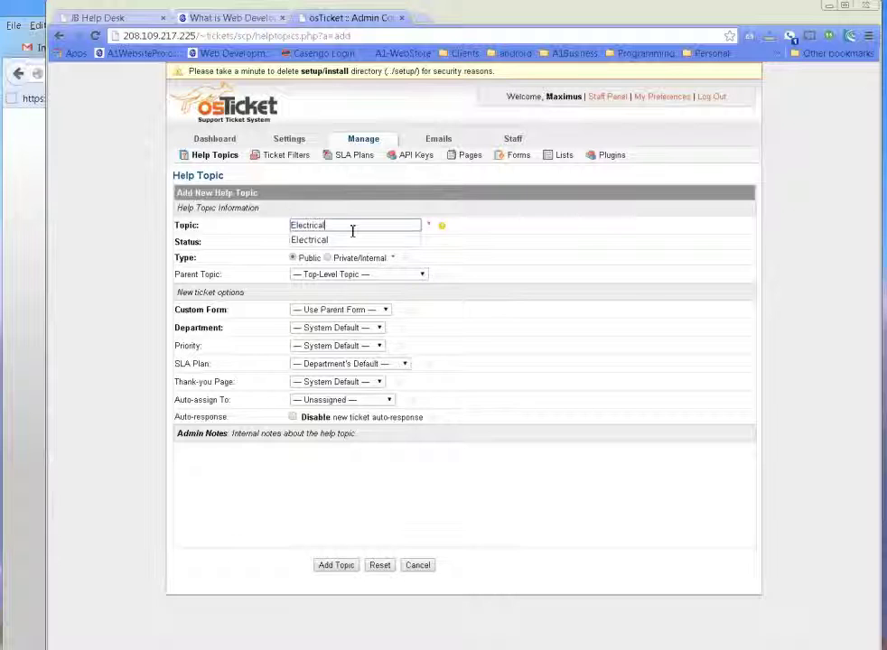
pyautogui.click(547, 355)
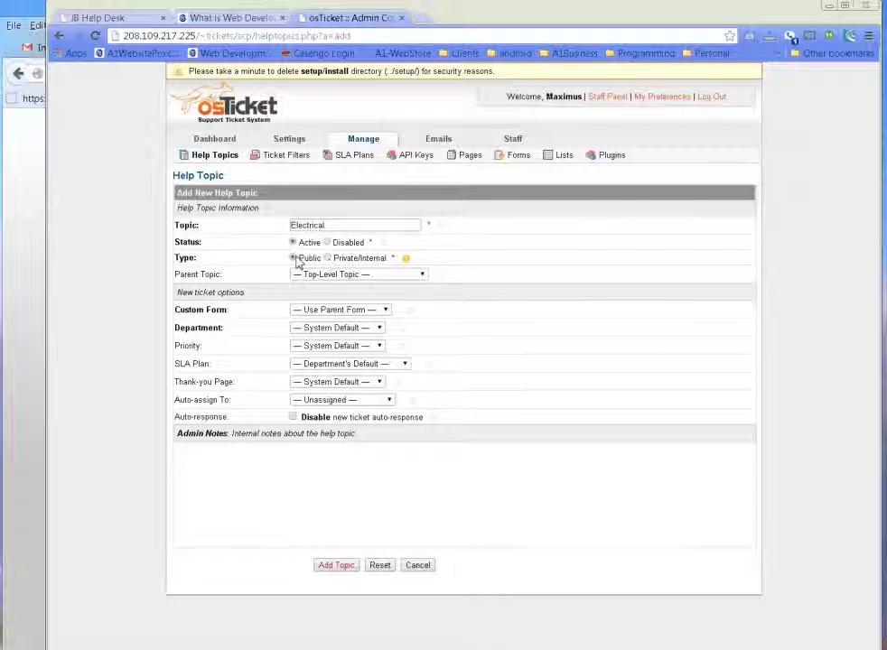
# Save the Electrical help topic, and in the customer's Firefox support portal start a new ticket with Electrical as its help topic.
pyautogui.click(334, 565)
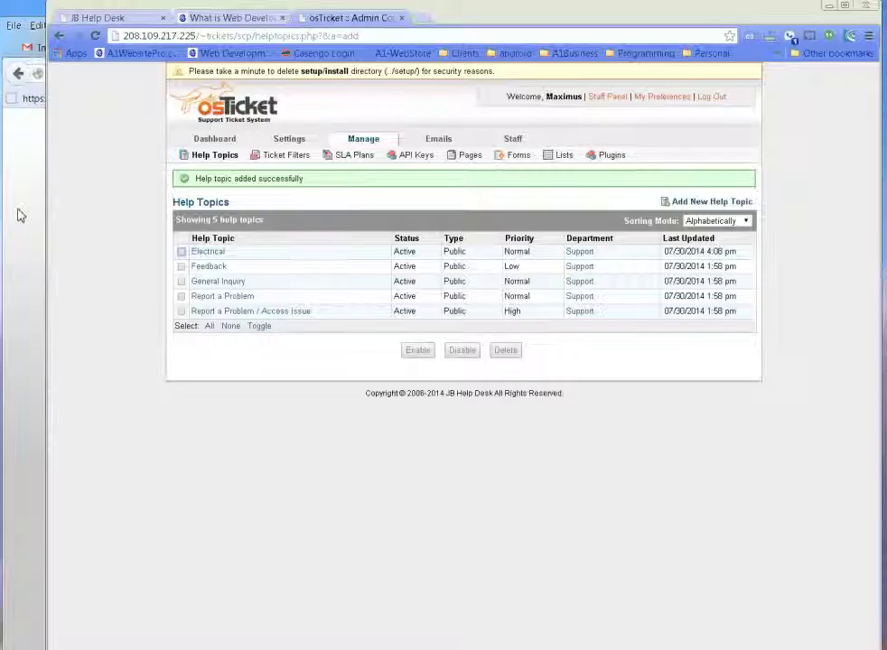
pyautogui.click(20, 215)
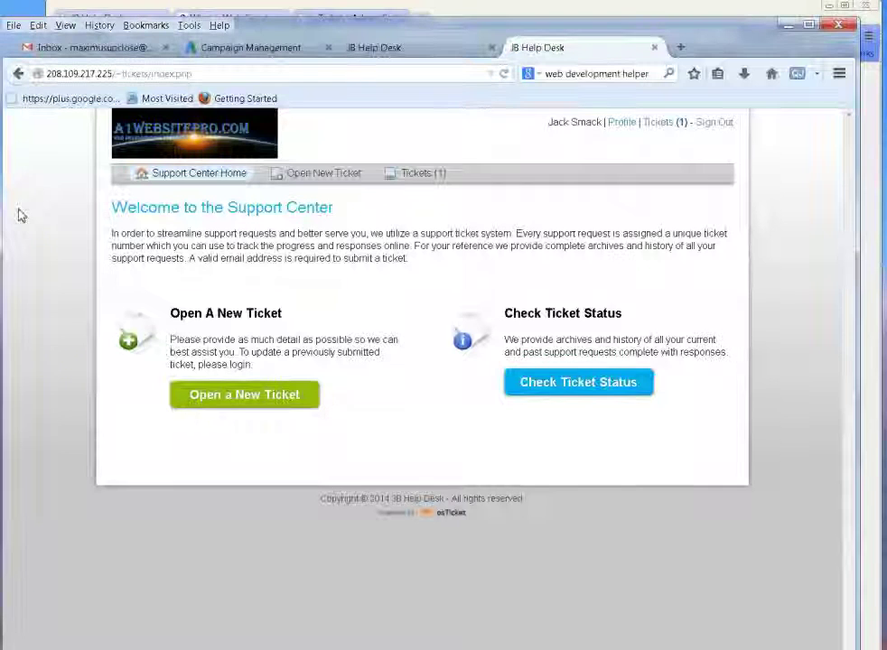
pyautogui.click(234, 397)
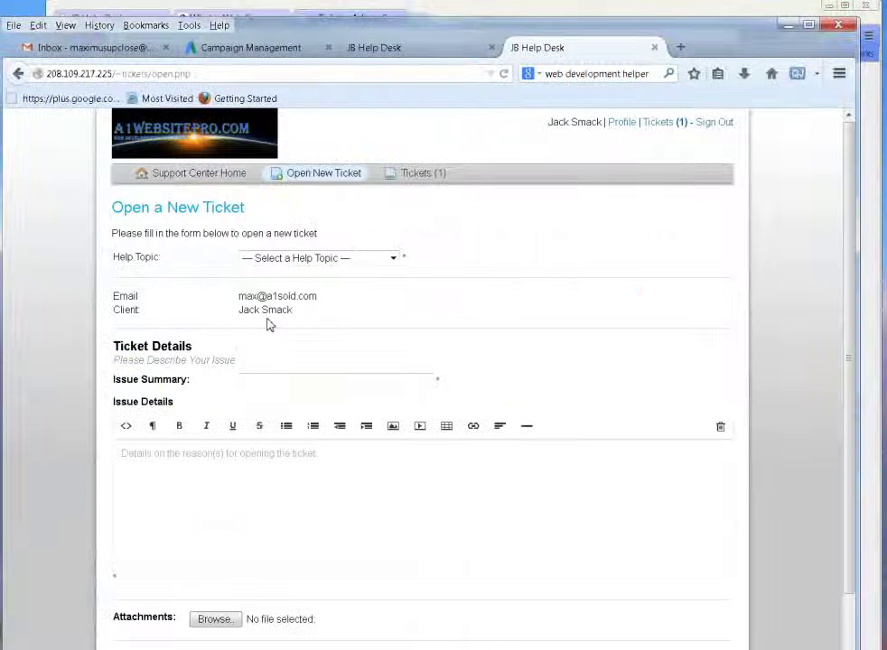
pyautogui.click(334, 259)
pyautogui.click(300, 285)
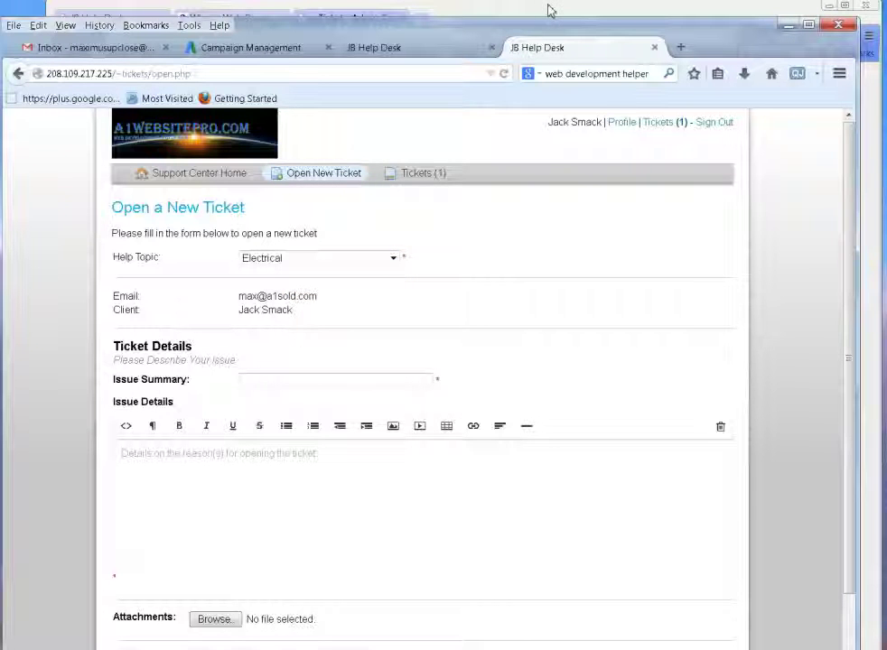
# Enter "How to wire a light bulb" as the issue summary and "I want to do this in my bedroom" as the issue details.
pyautogui.click(269, 380)
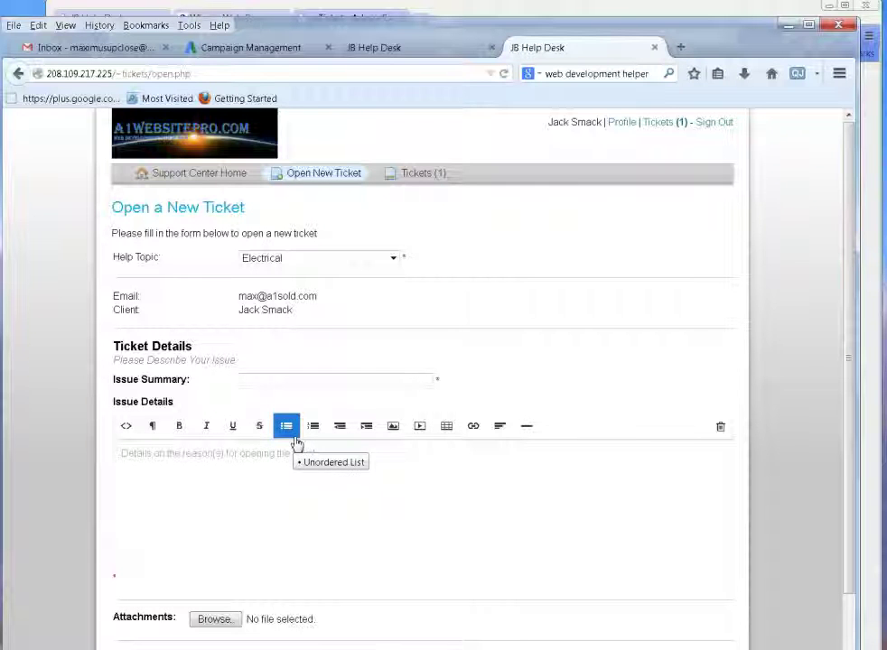
pyautogui.write('How to wi')
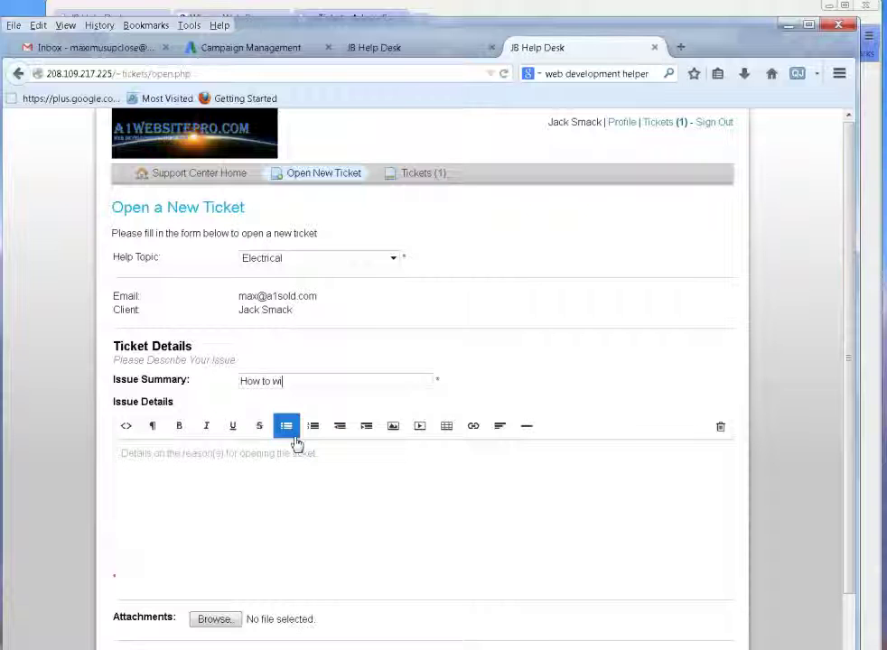
pyautogui.write('re a light bulb')
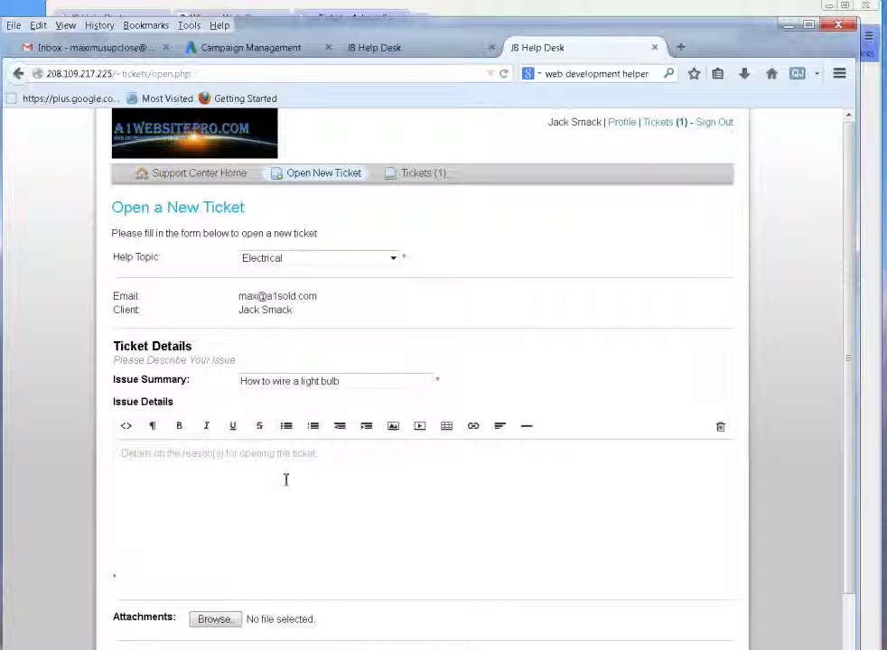
pyautogui.click(286, 480)
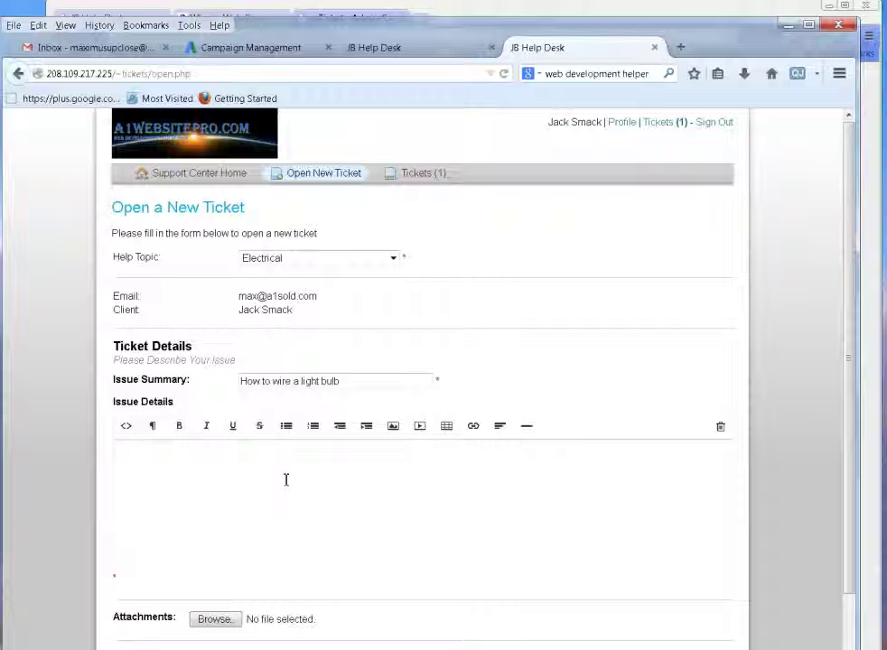
pyautogui.write('I want to do t')
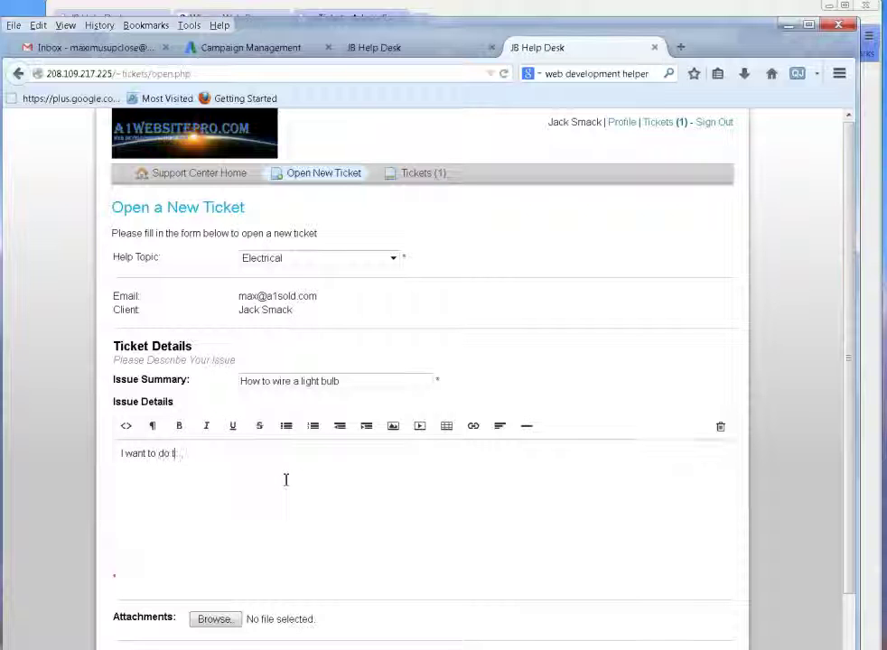
pyautogui.write('his in my bedroom')
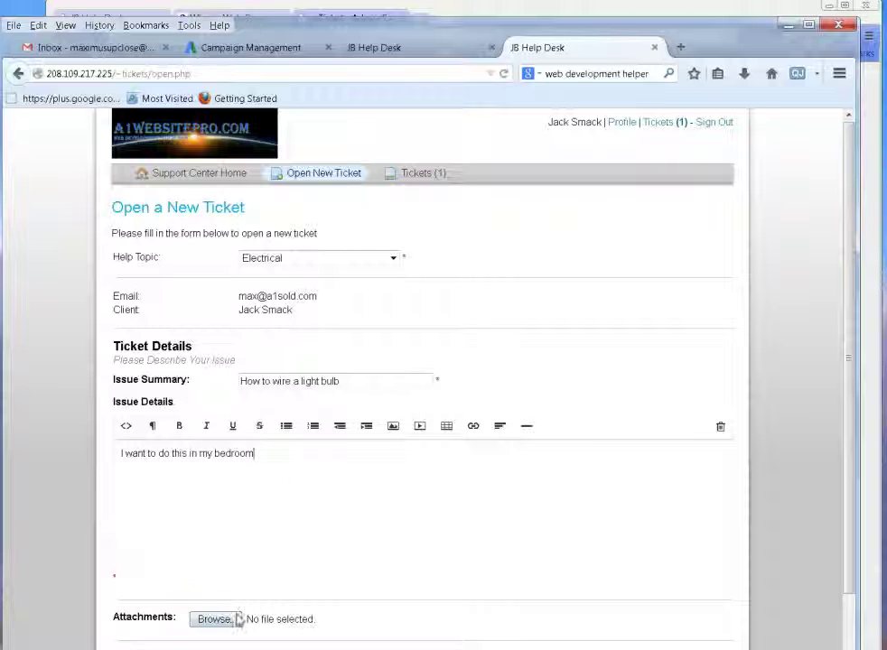
# Attach the image 65c479bd-73ba-41c2-9653-c38b0b98c4d5.jpg to the ticket and create it.
pyautogui.click(214, 618)
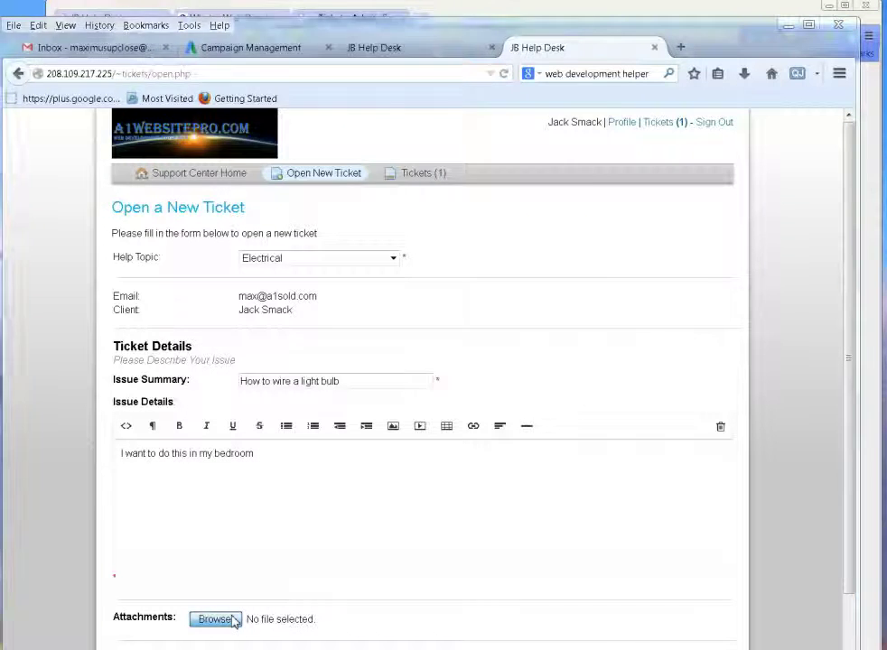
pyautogui.doubleClick(443, 221)
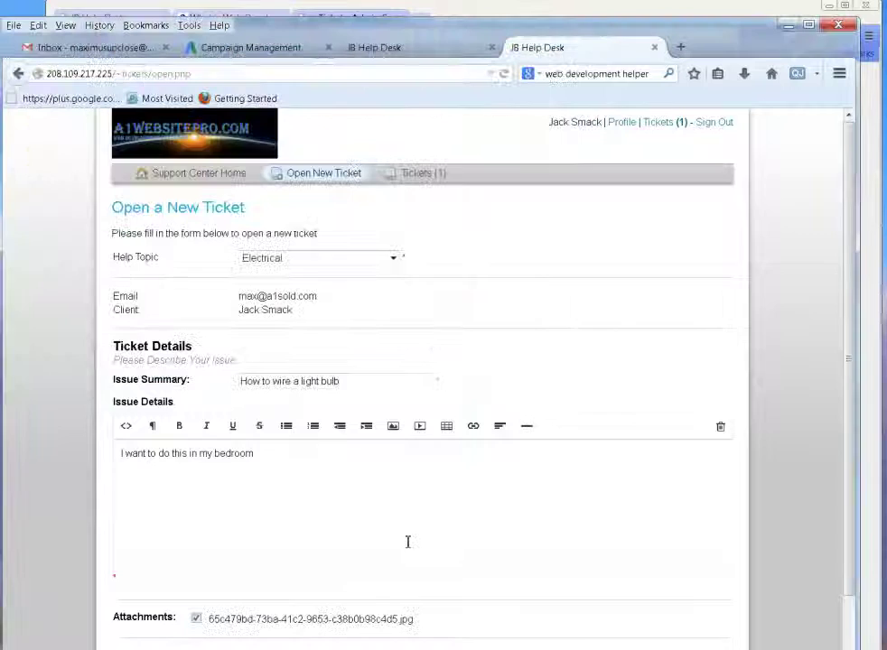
pyautogui.scroll(-2, 376, 538)
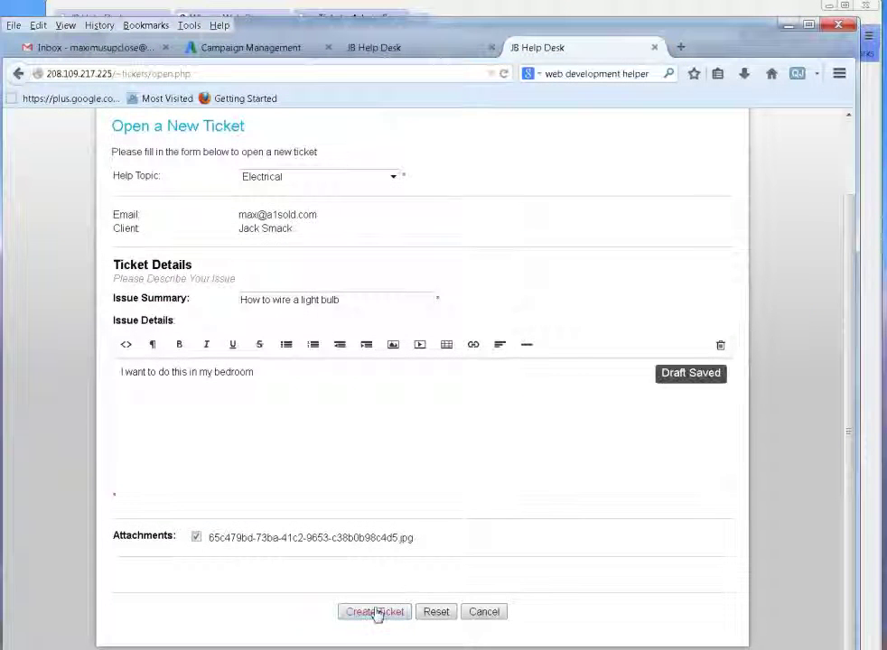
pyautogui.click(376, 612)
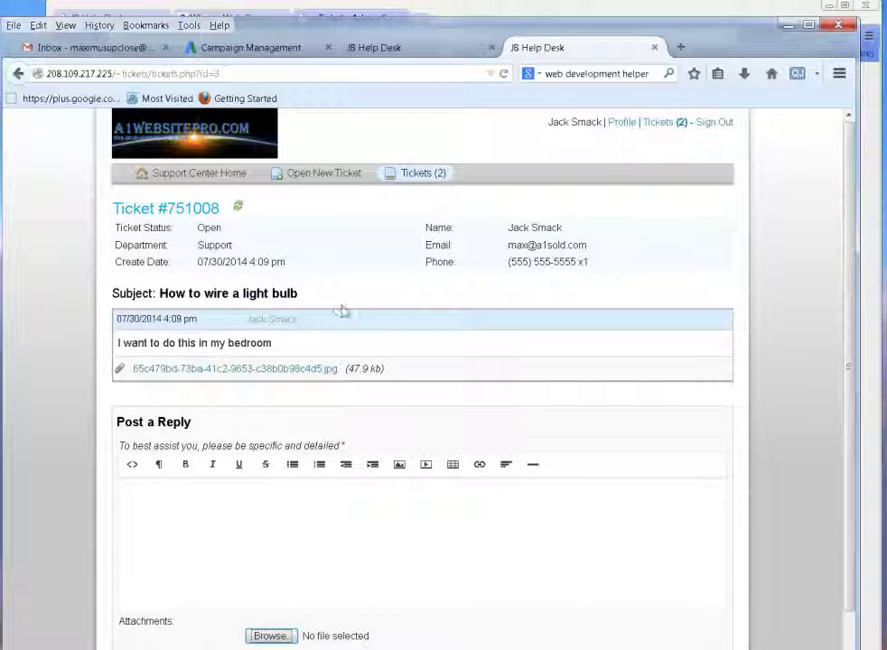
# Switch back to the osTicket admin window in Chrome and open the Staff Panel.
pyautogui.click(468, 13)
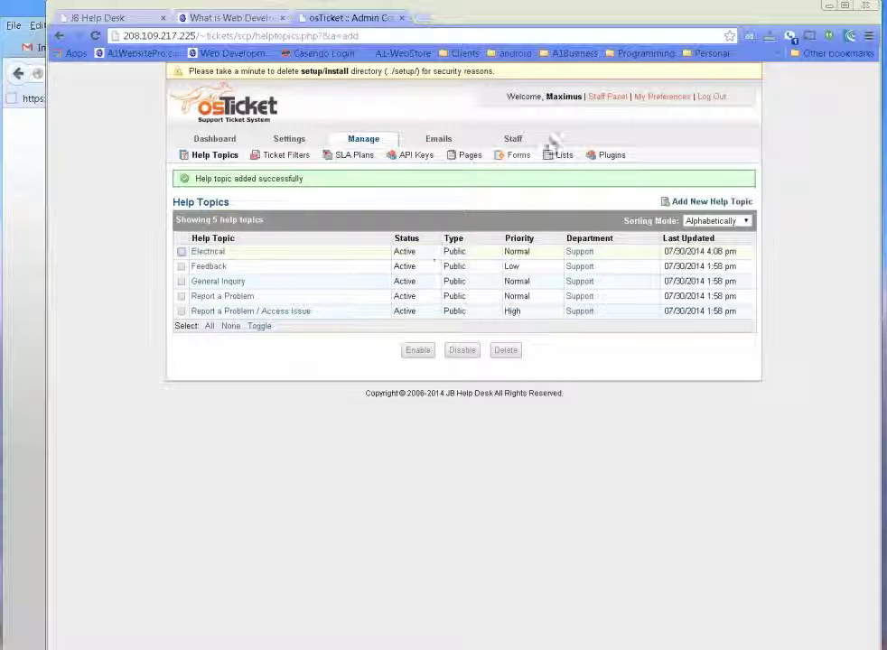
pyautogui.click(603, 98)
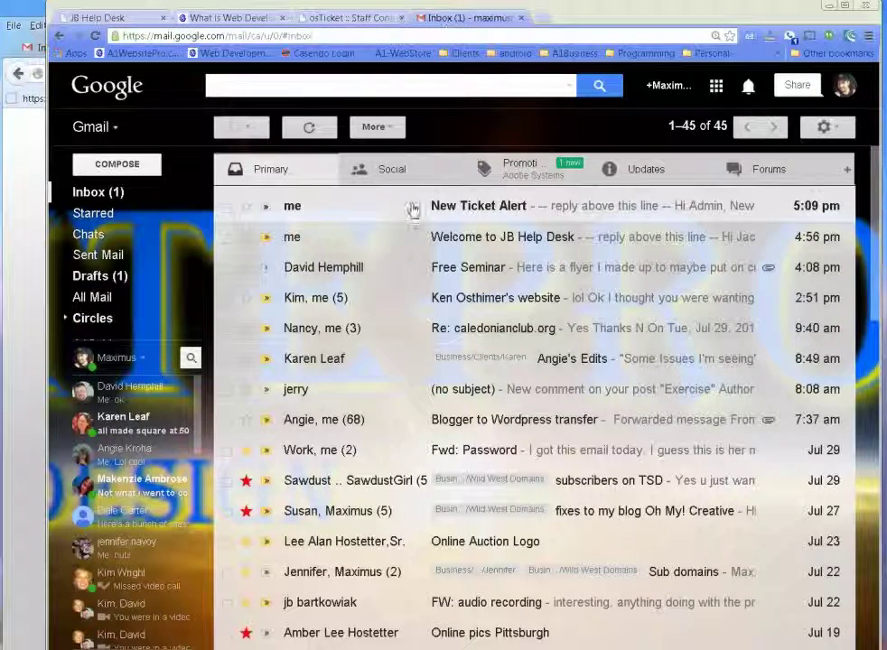
# Open the New Ticket Alert email in Gmail and examine its ticket number, sender details and message.
pyautogui.click(461, 213)
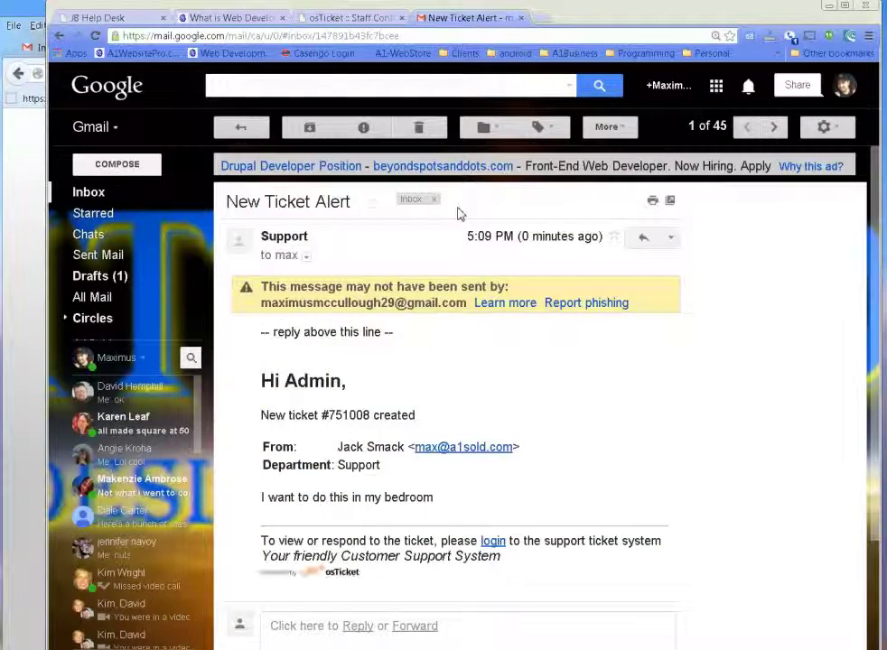
pyautogui.scroll(-3, 426, 358)
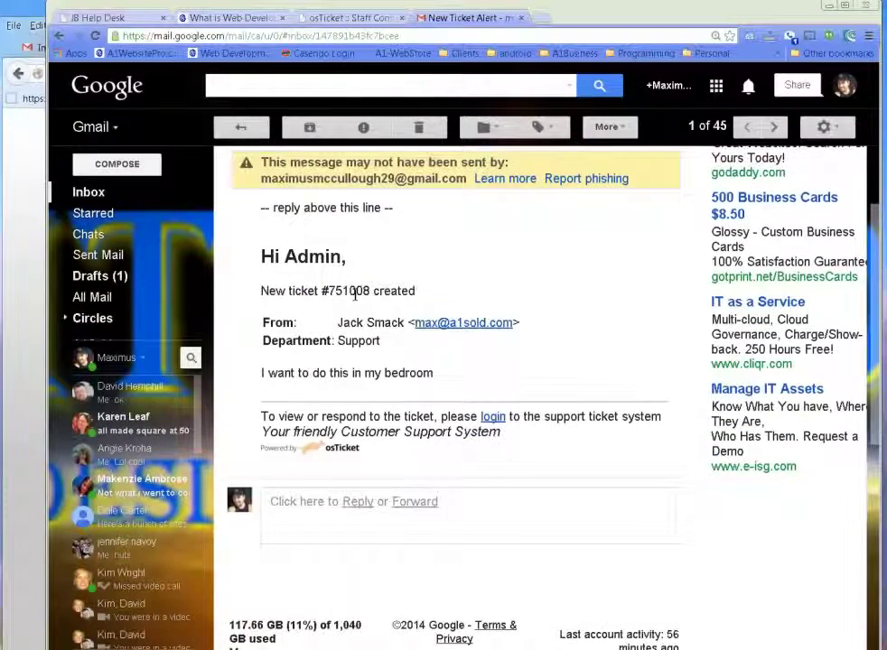
pyautogui.moveTo(323, 291); pyautogui.dragTo(501, 297)
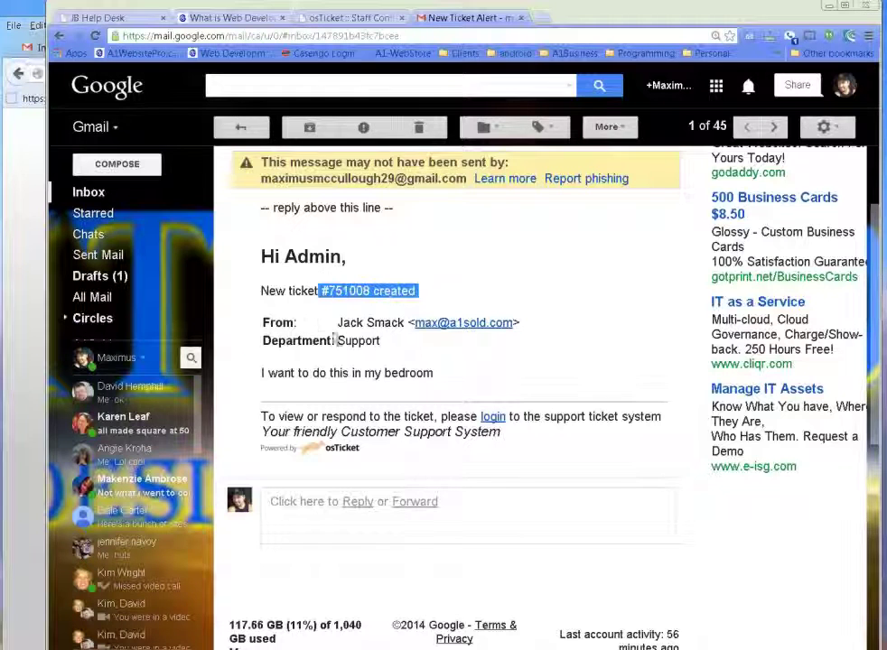
pyautogui.moveTo(261, 372); pyautogui.dragTo(428, 394)
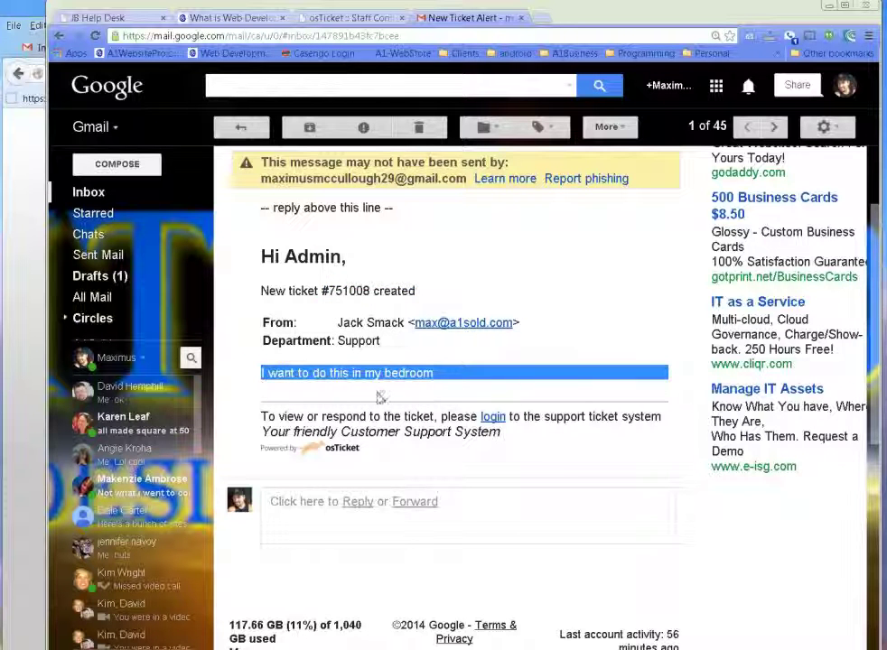
pyautogui.click(398, 377)
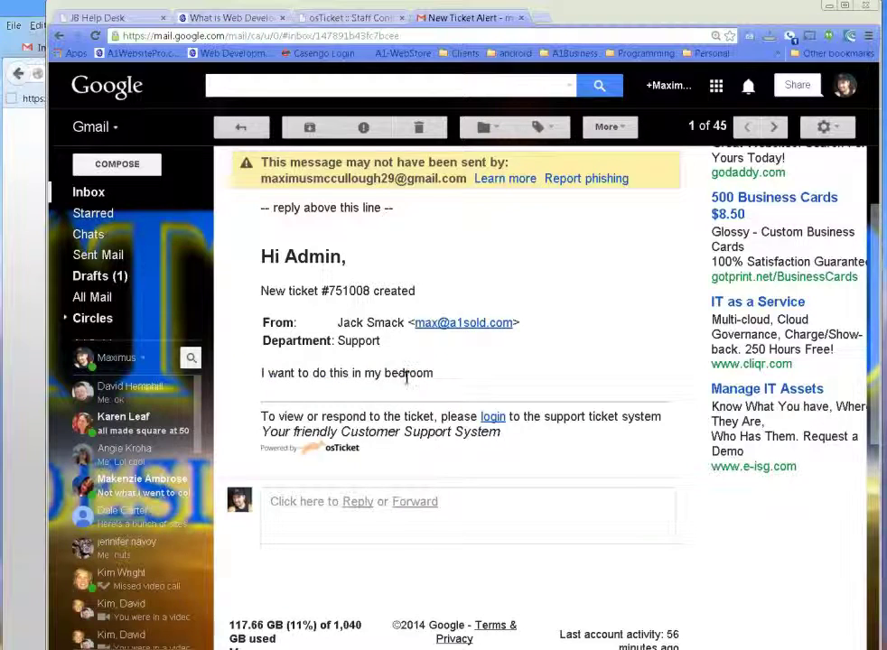
pyautogui.scroll(-2, 406, 380)
pyautogui.scroll(2, 405, 380)
pyautogui.scroll(2, 405, 380)
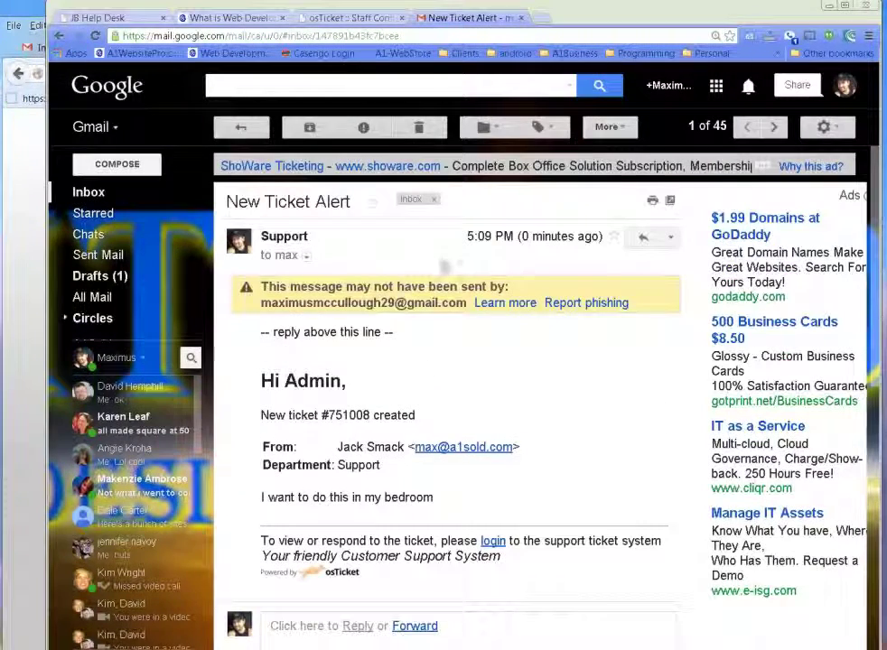
# Return to the osTicket staff panel, open the "How to wire a light bulb" ticket and look at the reply's option for adding recipients.
pyautogui.click(348, 19)
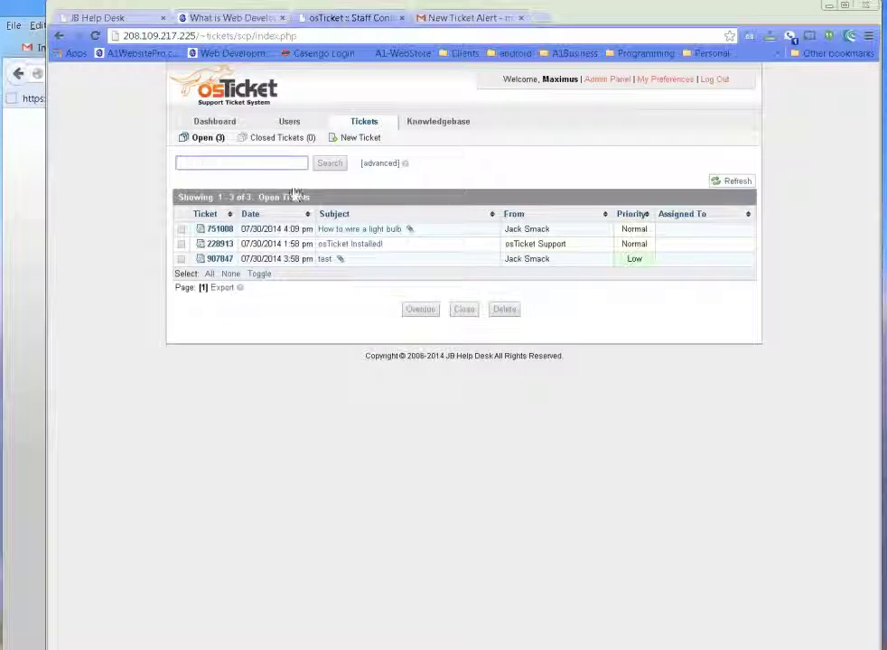
pyautogui.click(369, 230)
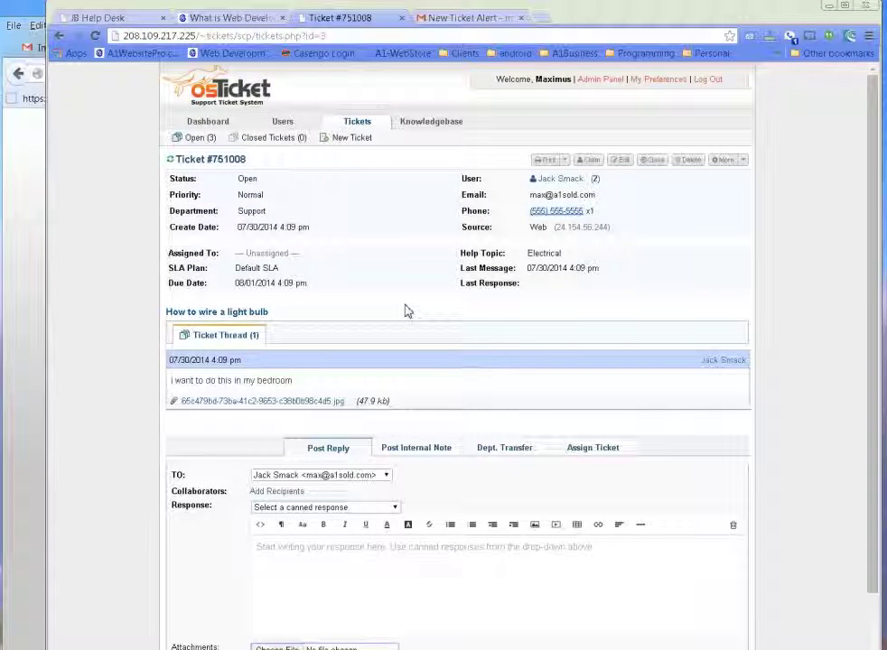
pyautogui.scroll(-2, 405, 310)
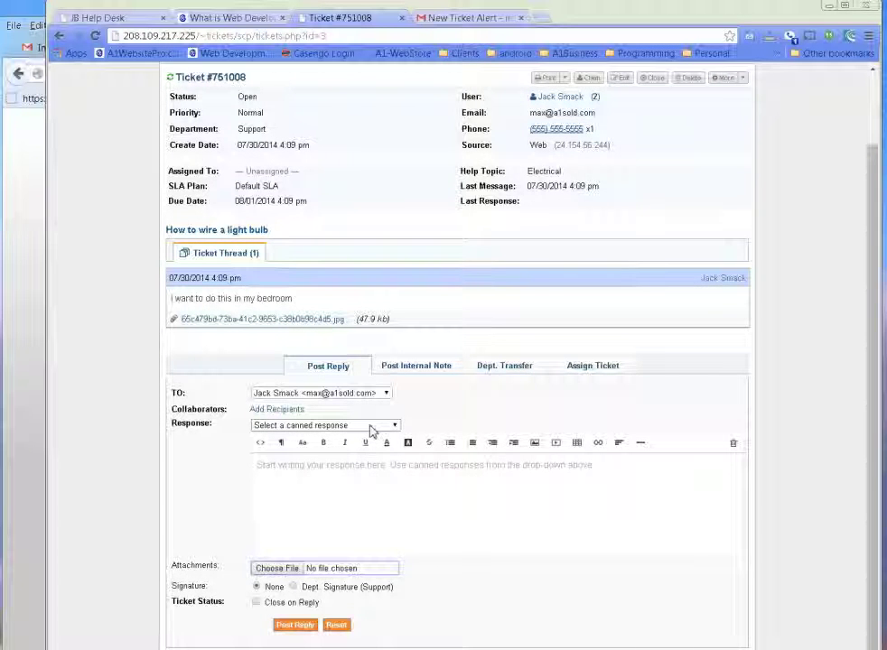
pyautogui.click(287, 410)
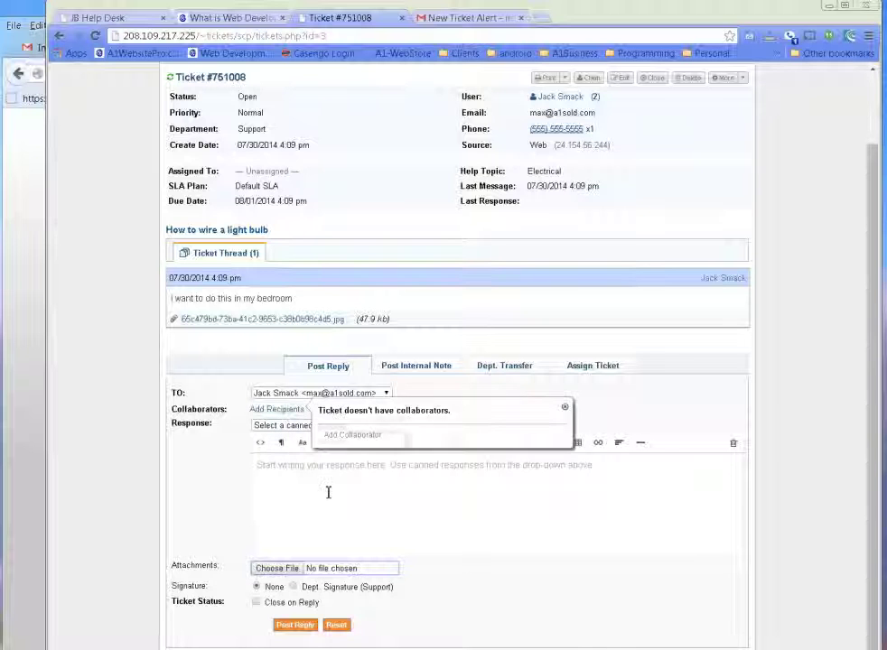
pyautogui.click(328, 491)
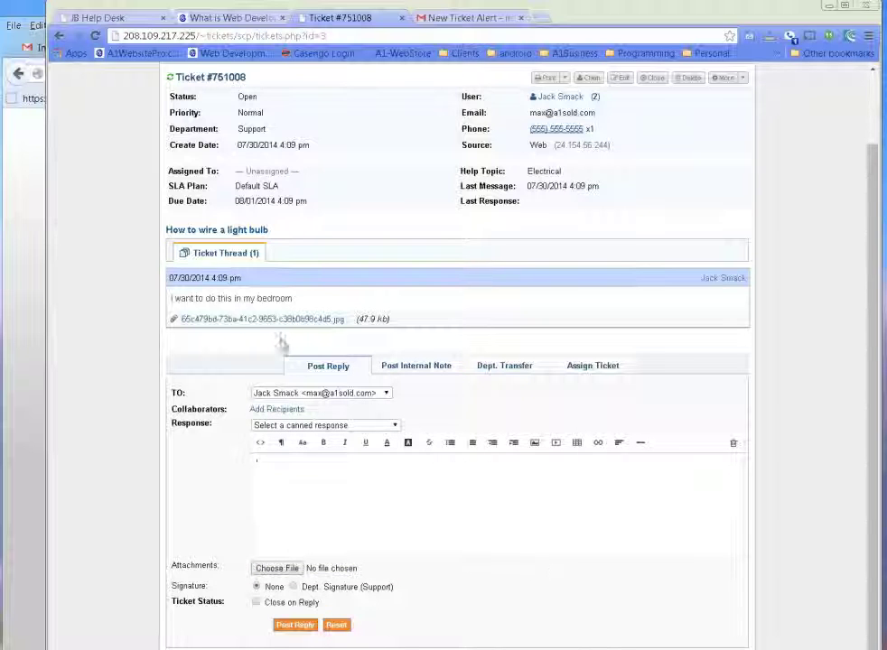
# Point out the customer's message in the ticket thread, view the attached image and return to the ticket.
pyautogui.moveTo(175, 300); pyautogui.dragTo(379, 320)
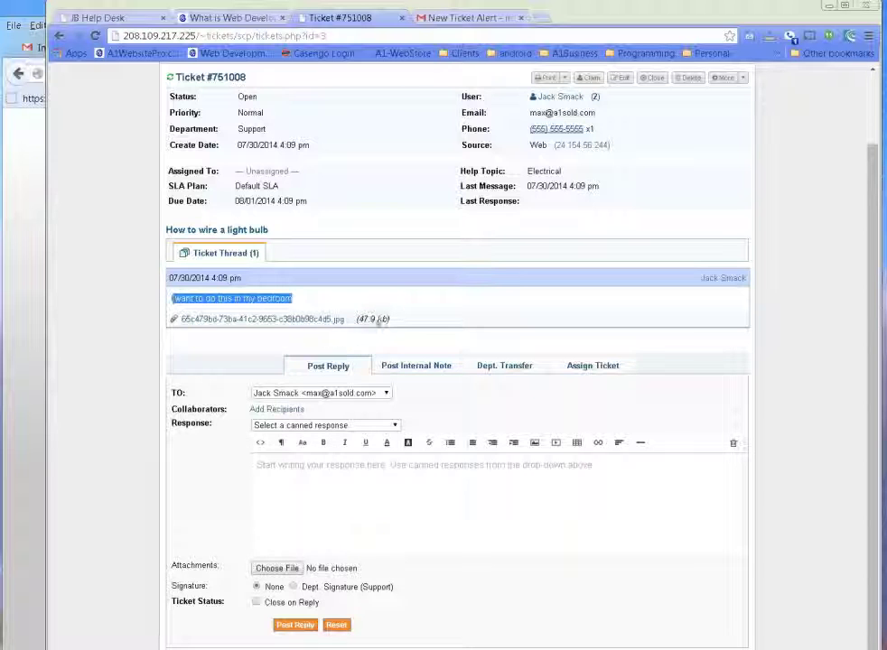
pyautogui.click(289, 318)
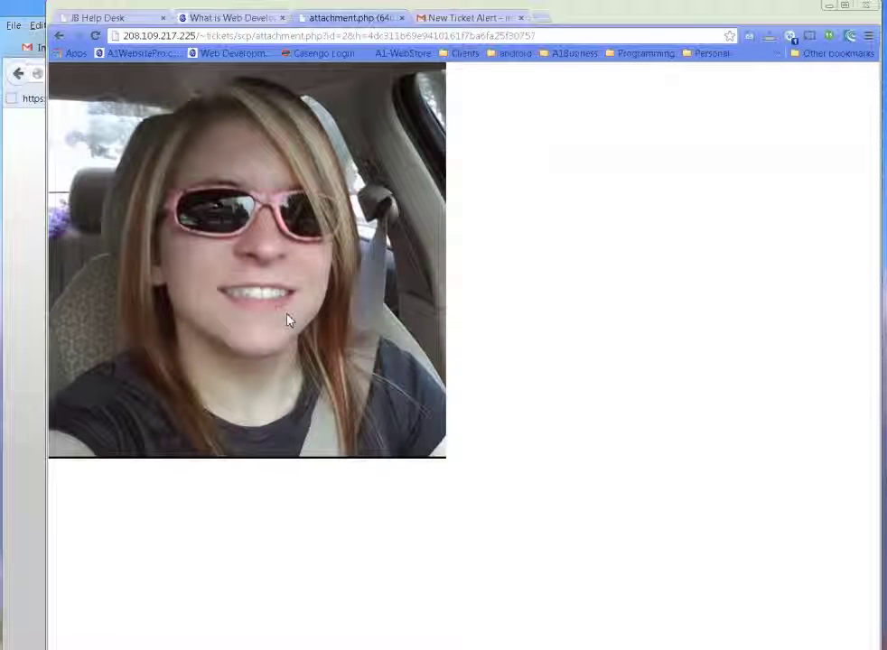
pyautogui.click(58, 36)
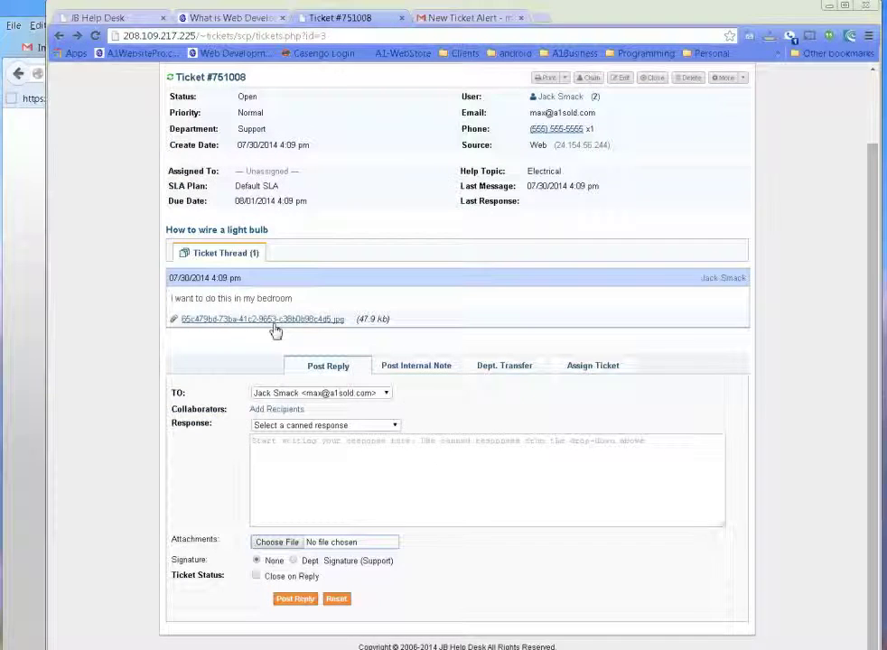
# Review the ticket's internal note form, the target departments for a transfer, and the available assignees.
pyautogui.click(424, 368)
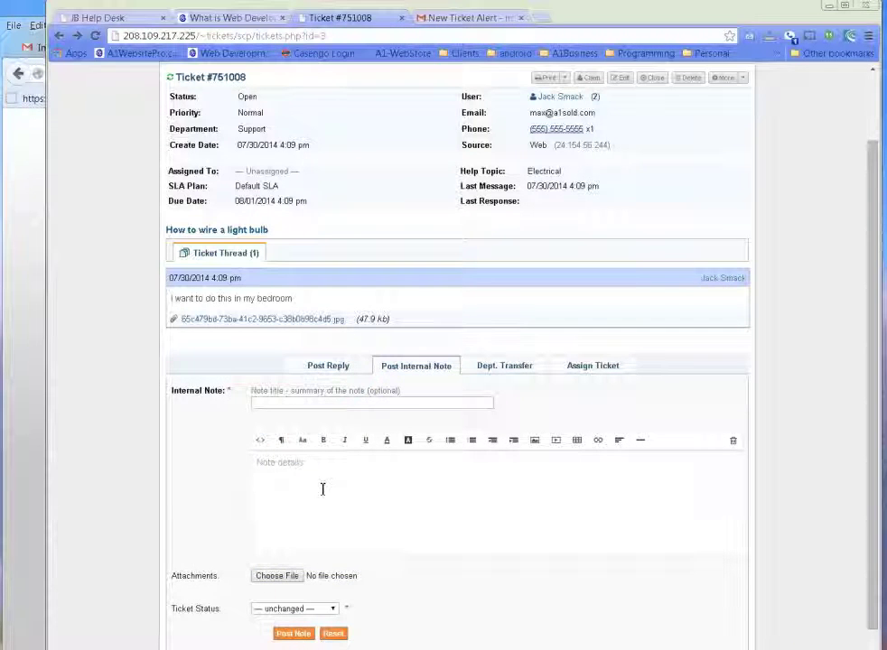
pyautogui.click(508, 373)
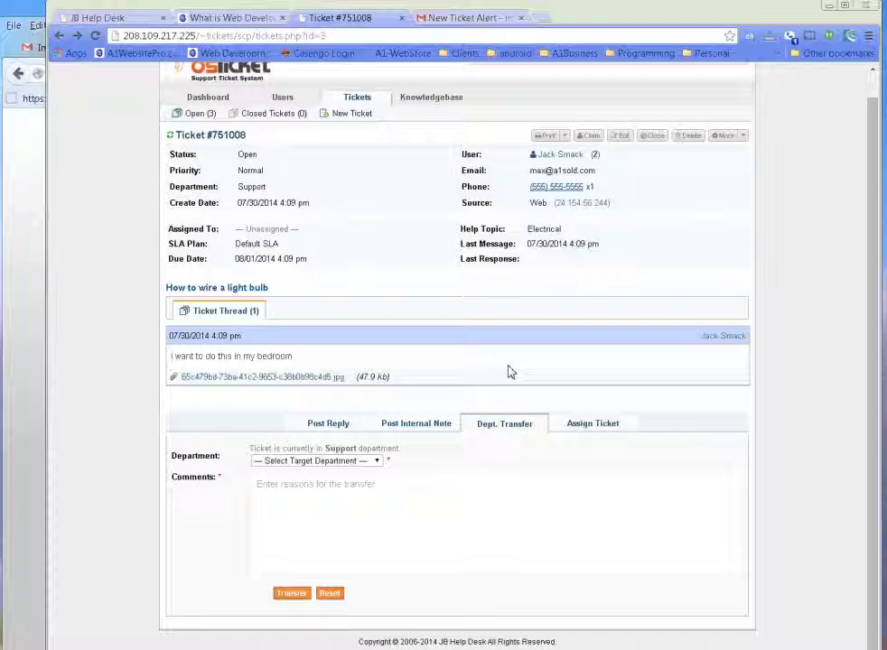
pyautogui.click(361, 462)
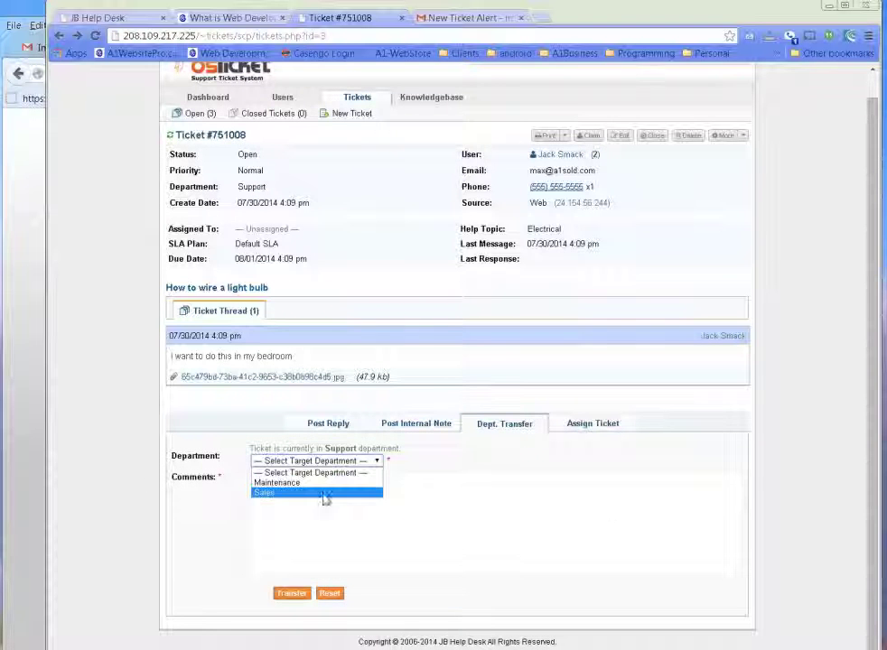
pyautogui.click(612, 512)
pyautogui.click(616, 431)
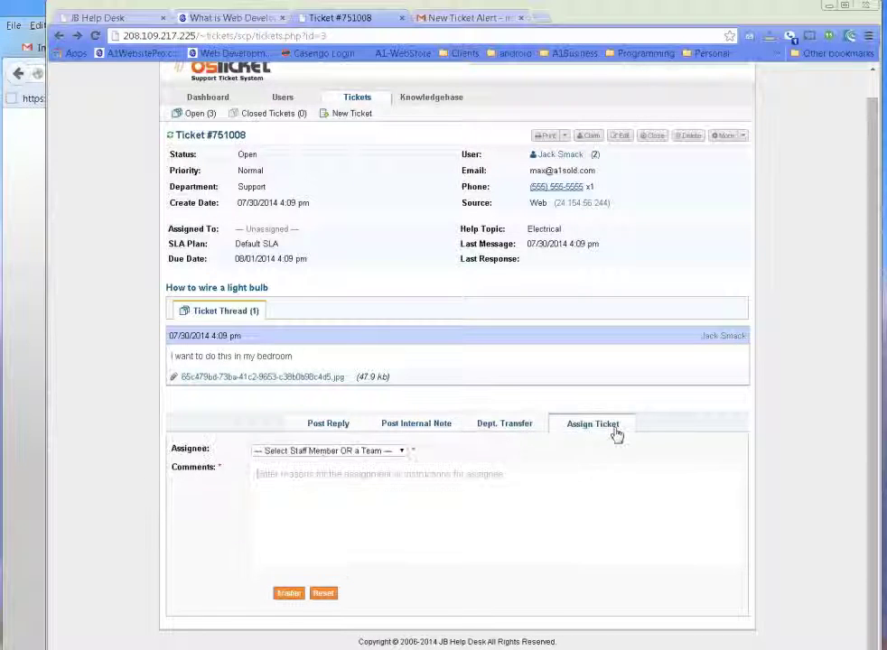
pyautogui.click(332, 456)
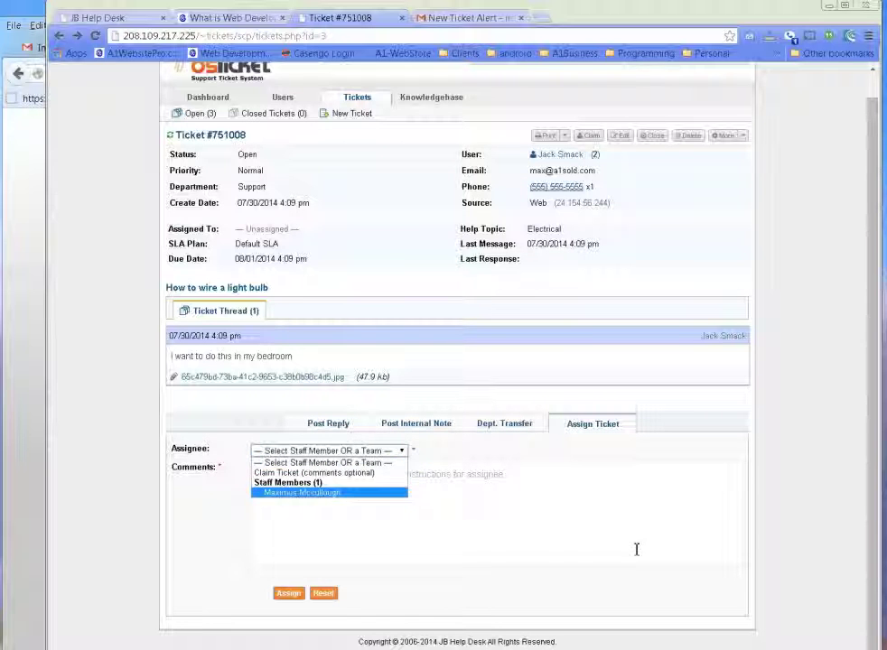
# Leave the assignee unselected, compare the ticket with the customer's copy in Firefox, and return to the staff view in Chrome.
pyautogui.click(598, 543)
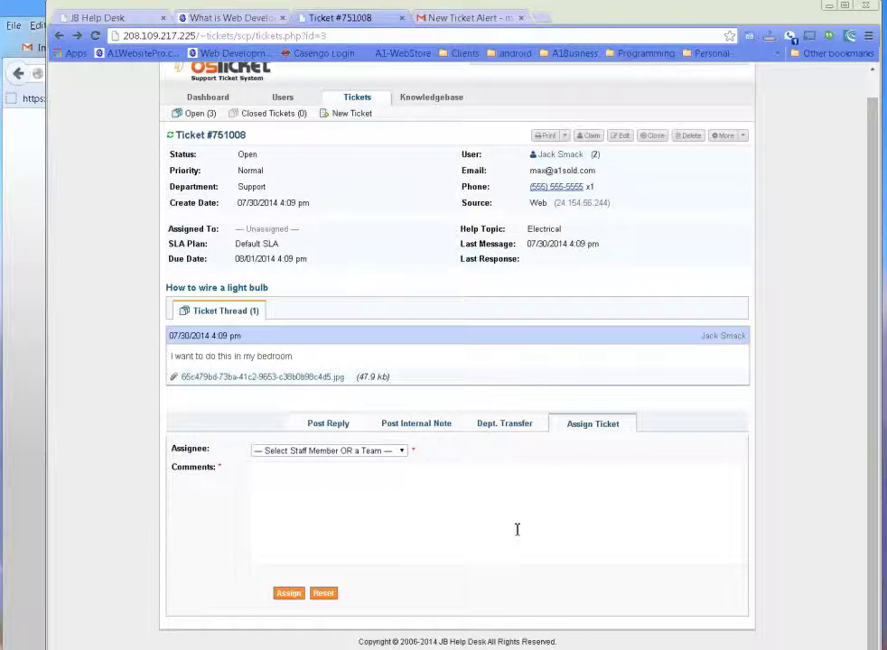
pyautogui.scroll(1, 515, 529)
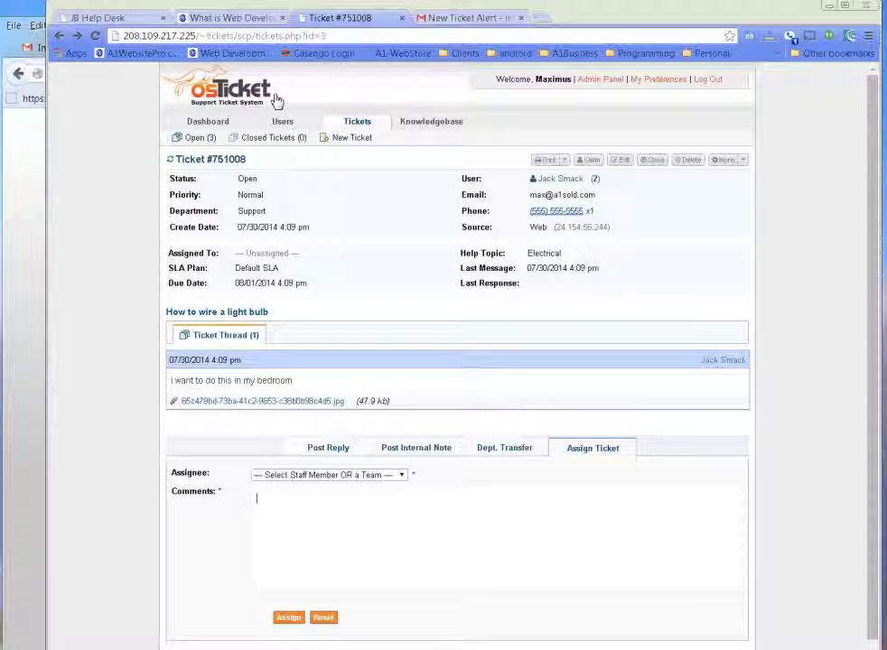
pyautogui.click(32, 169)
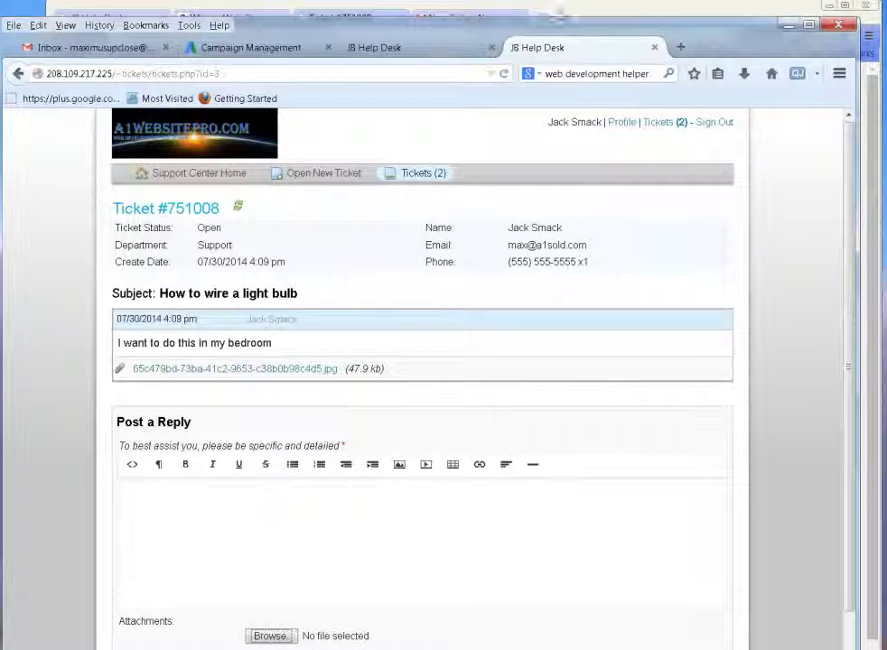
pyautogui.click(591, 7)
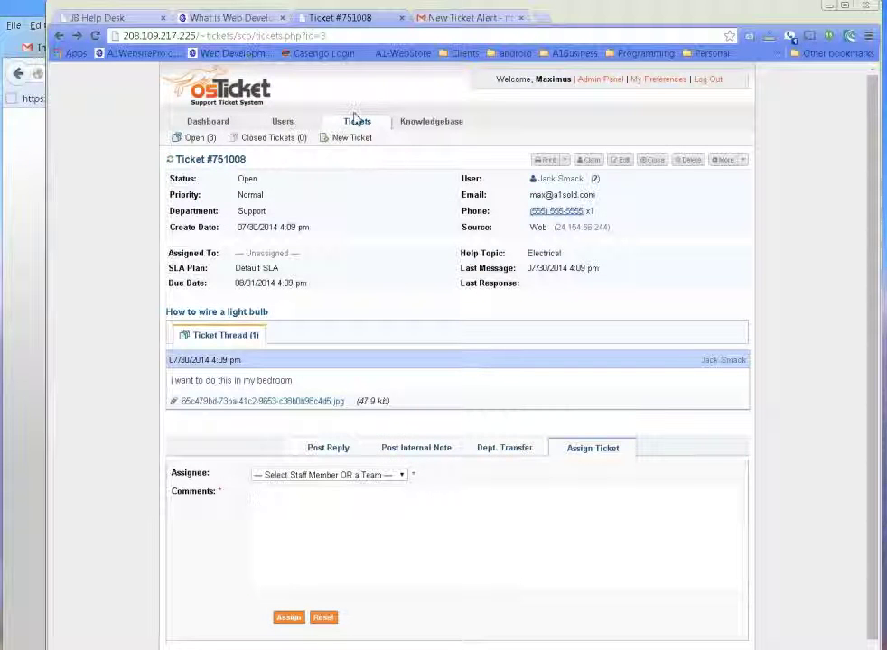
pyautogui.moveTo(413, 134)
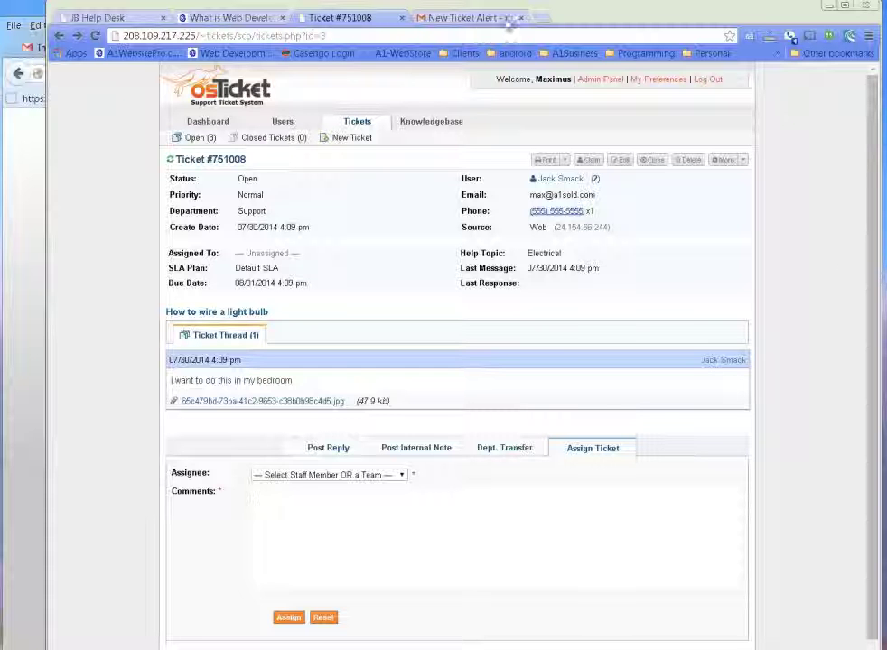
# Load localhost in a new browser tab and open the "tickets" project from the WAMPSERVER project list.
pyautogui.click(541, 18)
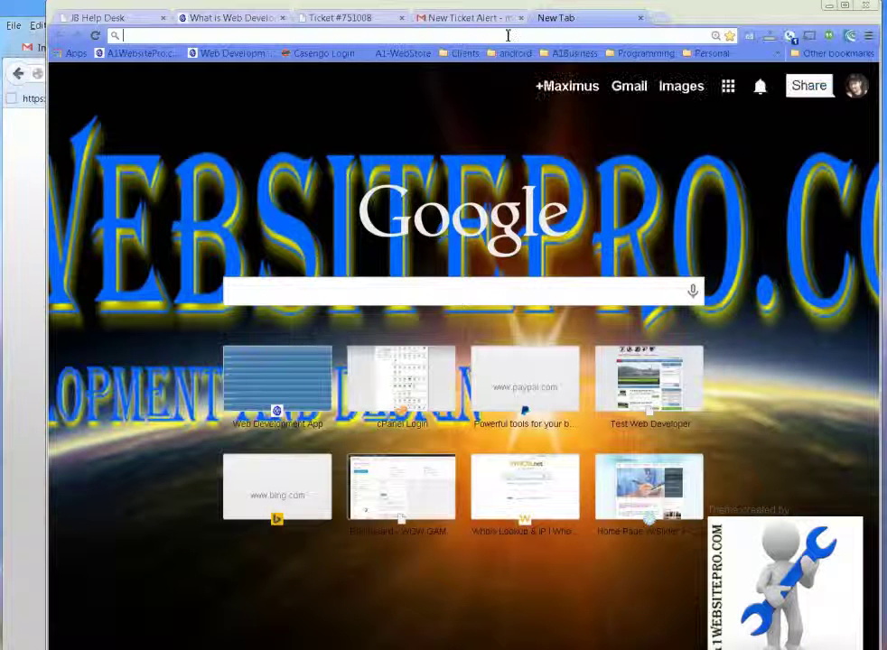
pyautogui.write('localhost')
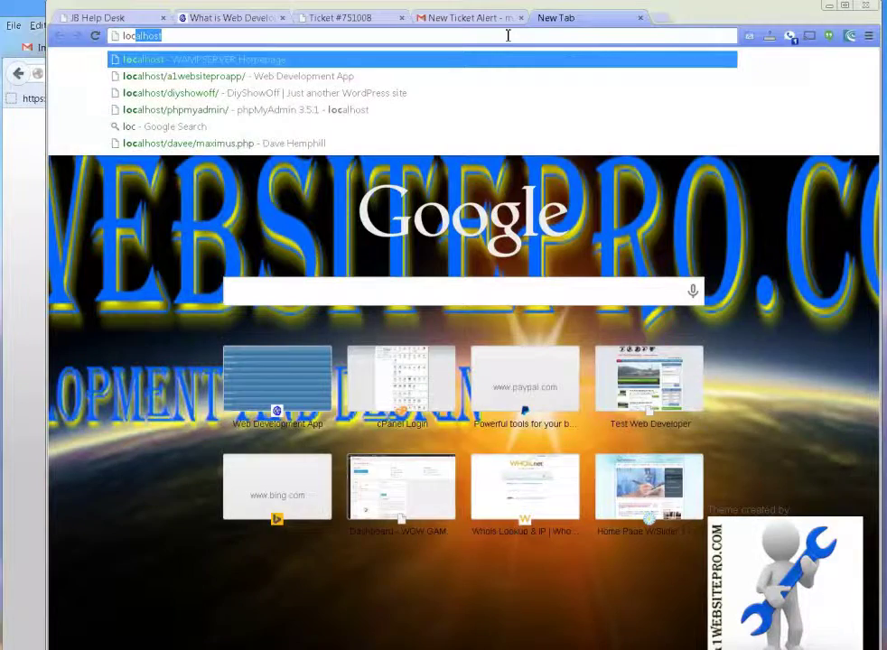
pyautogui.press('Return')
pyautogui.scroll(-11, 426, 510)
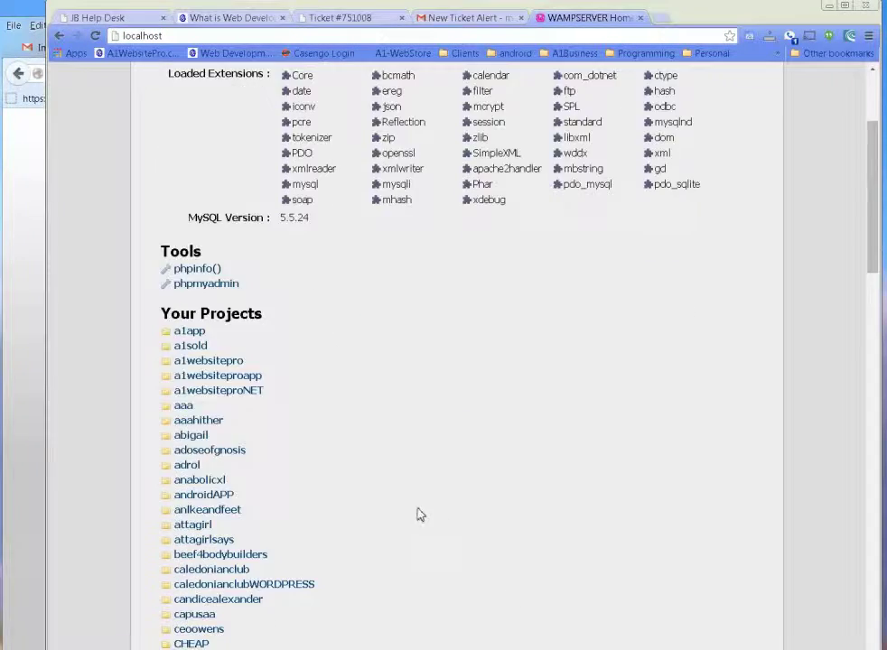
pyautogui.scroll(-8, 426, 510)
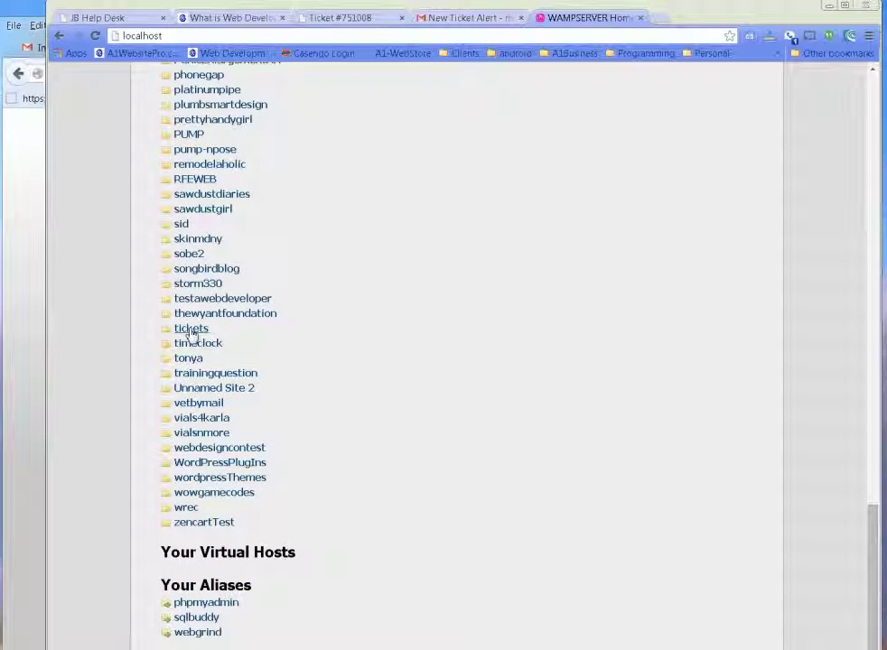
pyautogui.click(178, 327)
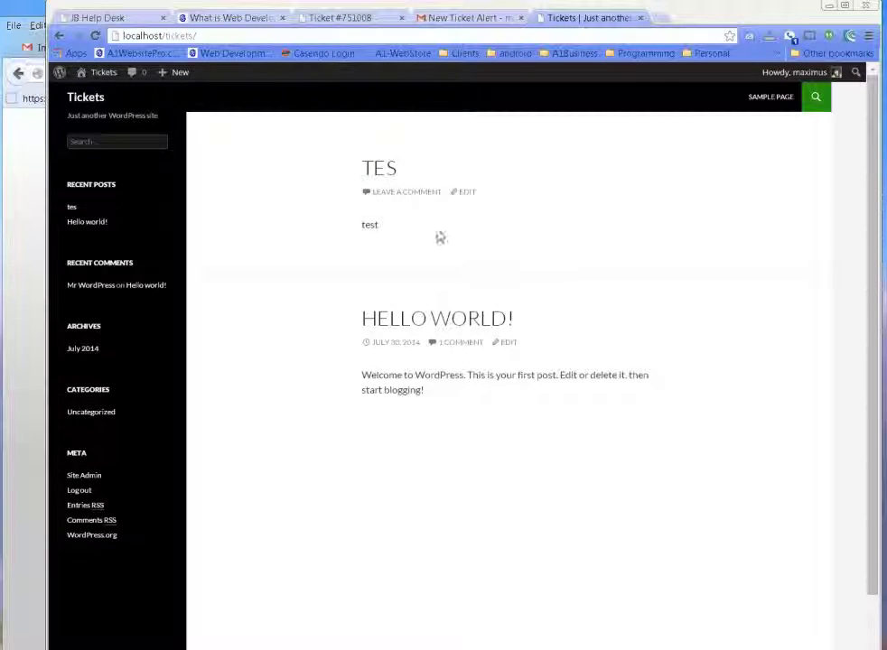
# Open the "tes" ticket on the WordPress site and examine its priority, status, type, originator and reply form.
pyautogui.click(382, 174)
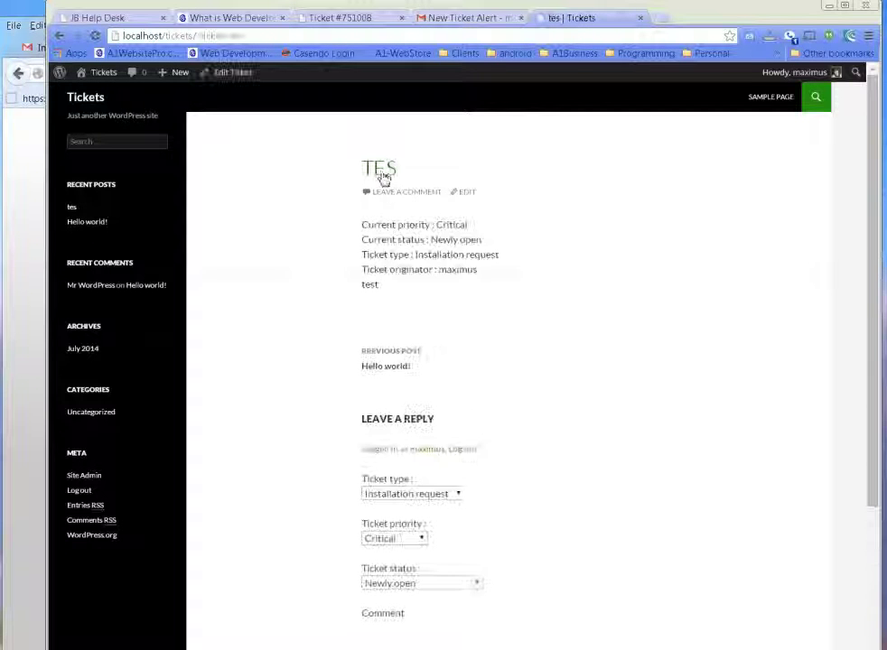
pyautogui.moveTo(351, 224); pyautogui.dragTo(470, 275)
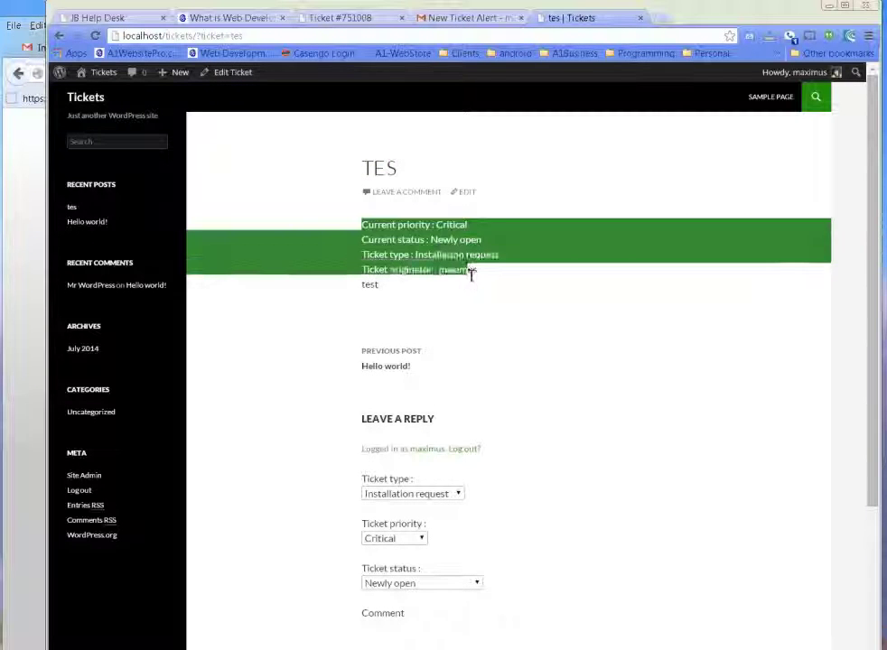
pyautogui.click(475, 284)
pyautogui.scroll(-2, 615, 357)
pyautogui.scroll(2, 617, 357)
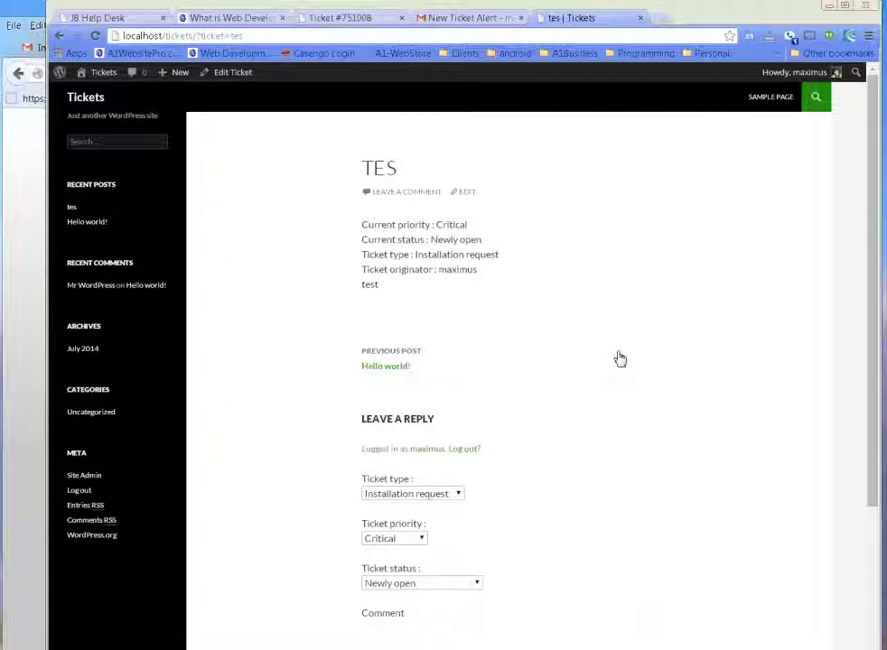
# Open the WordPress dashboard and view its list of tickets.
pyautogui.moveTo(86, 72)
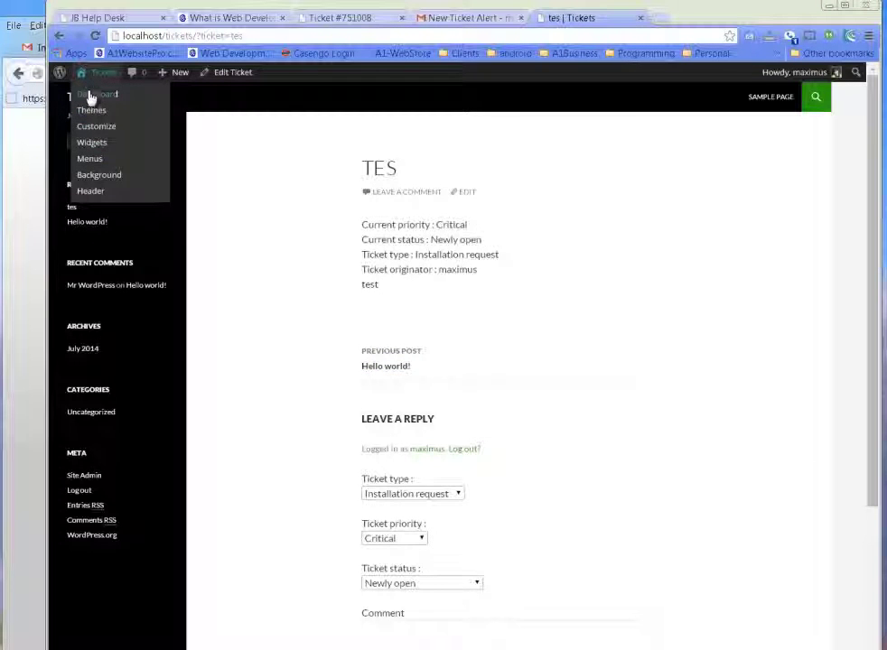
pyautogui.click(88, 96)
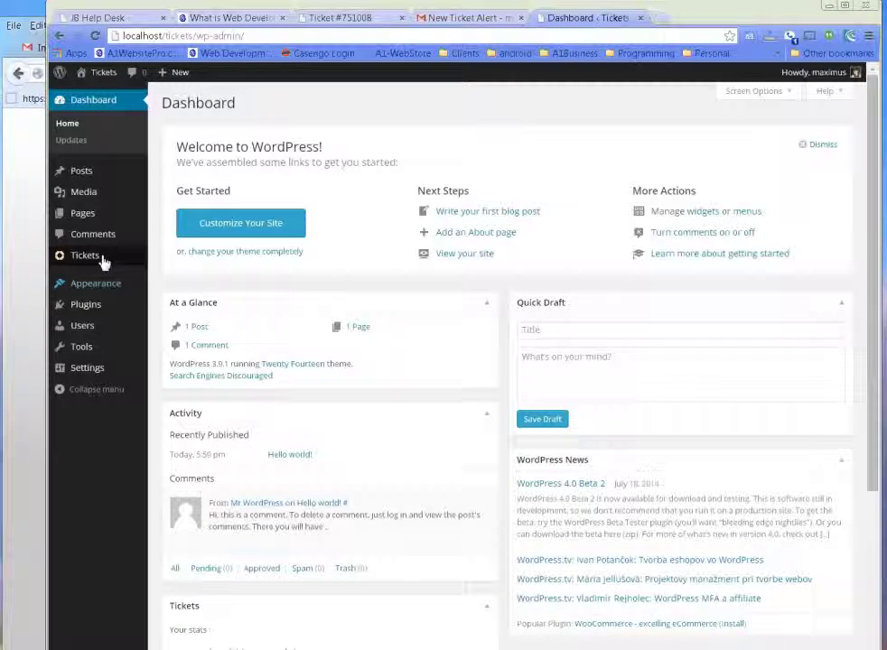
pyautogui.click(102, 260)
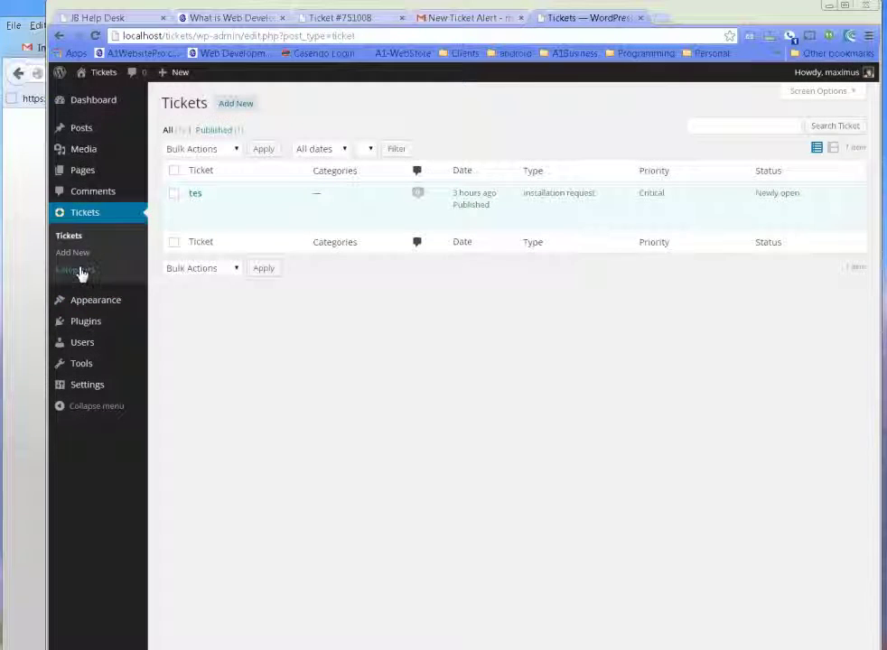
# Add a new ticket category named "Cabinets" with the slug "cabinets".
pyautogui.click(79, 271)
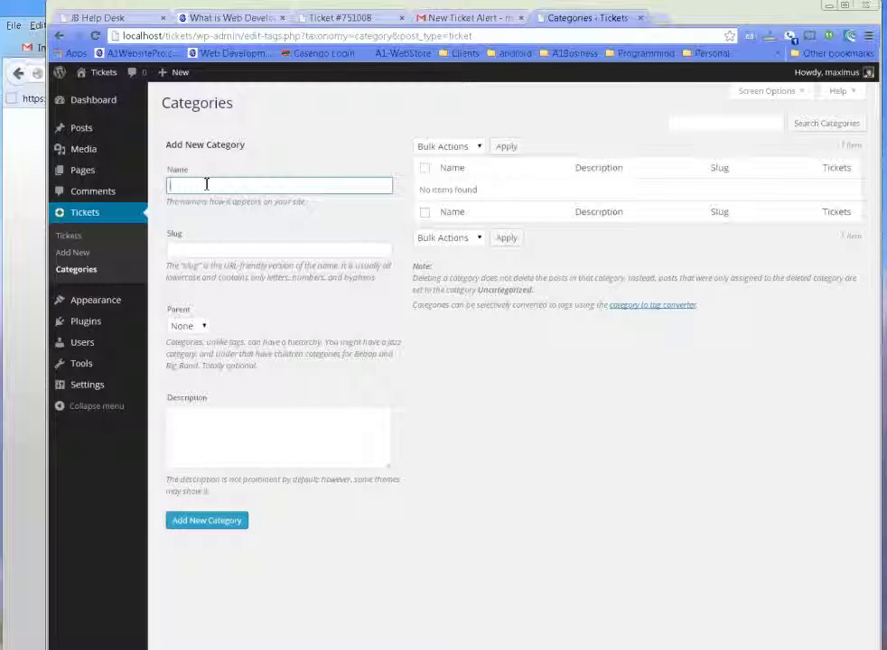
pyautogui.write('EleWo')
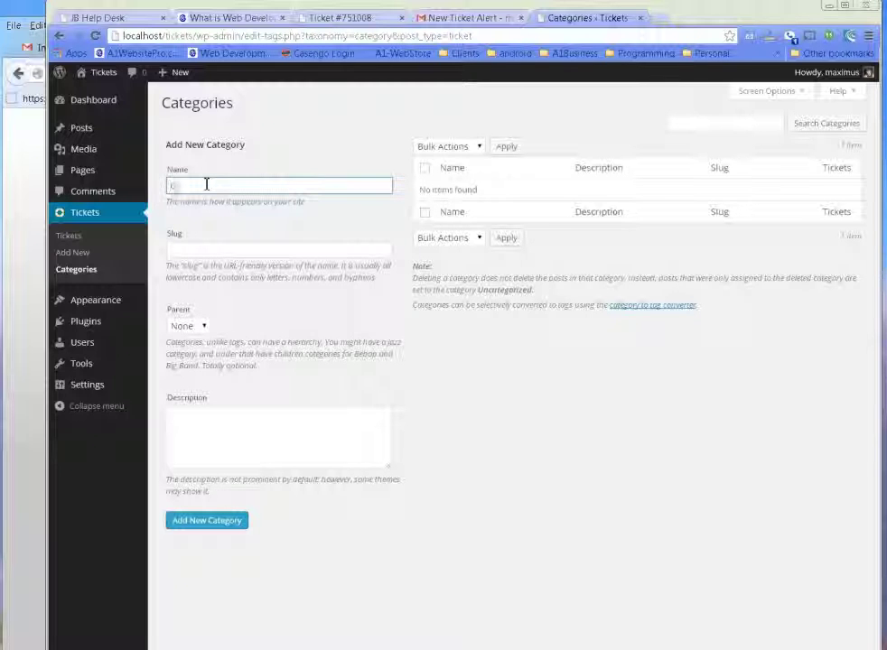
pyautogui.write('Cabinets')
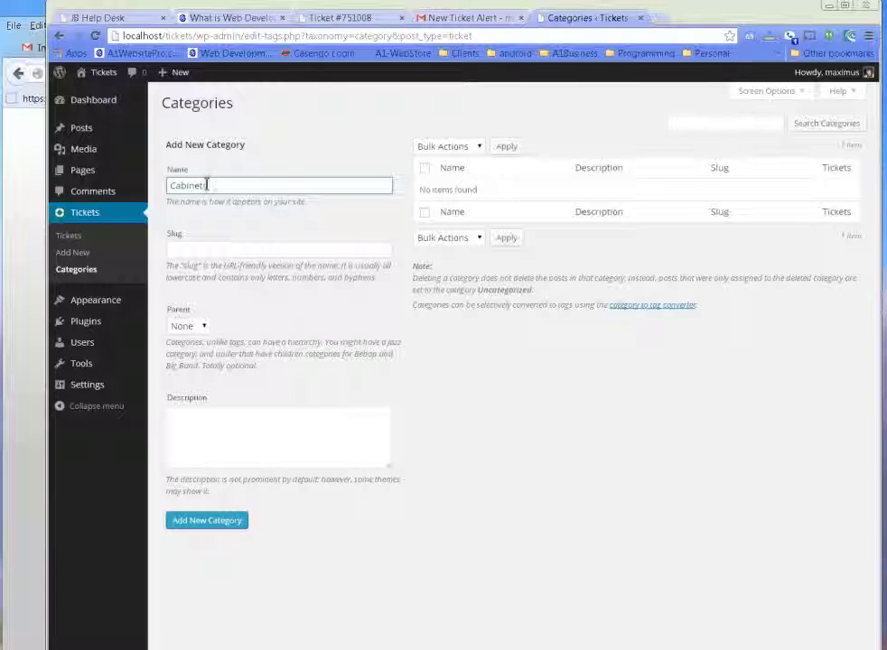
pyautogui.click(213, 251)
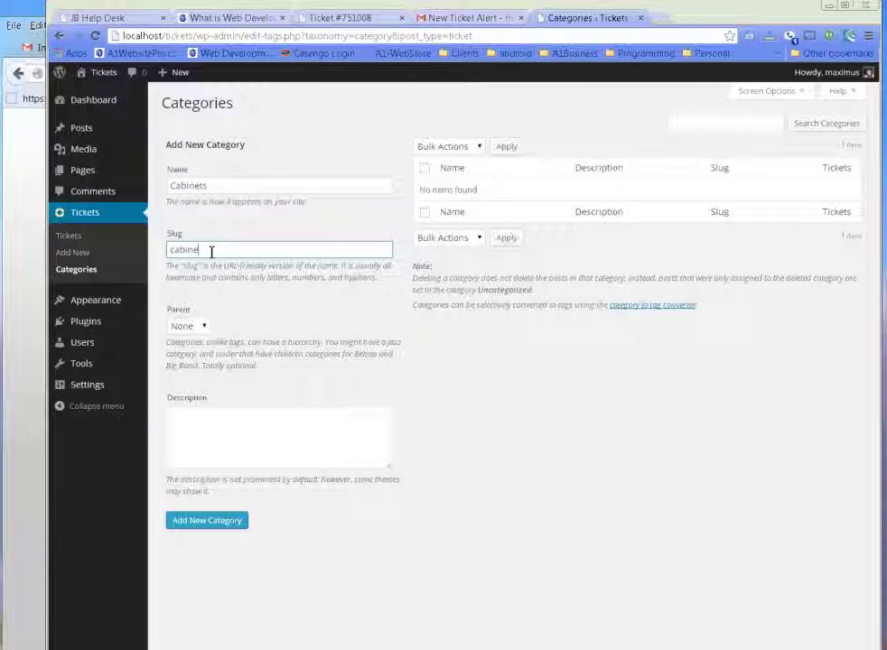
pyautogui.click(213, 522)
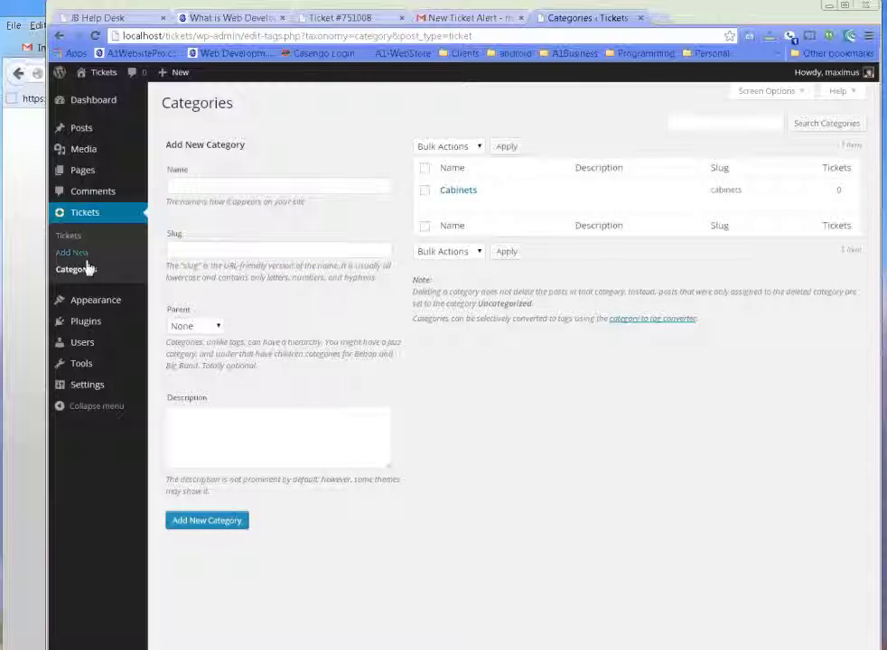
# Review the "tes" entry in the WordPress ticket list and return to the site's front page.
pyautogui.click(69, 236)
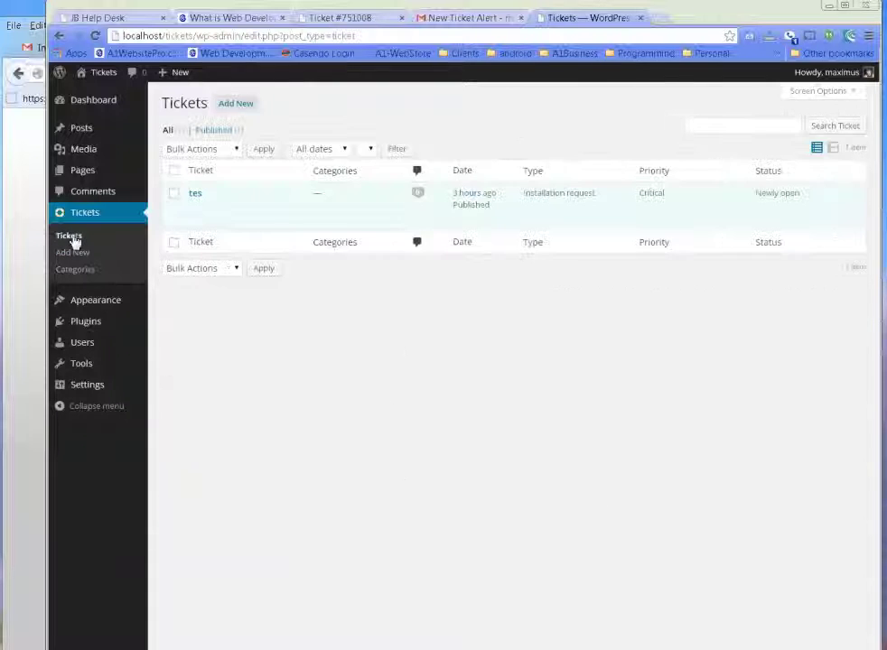
pyautogui.moveTo(194, 206)
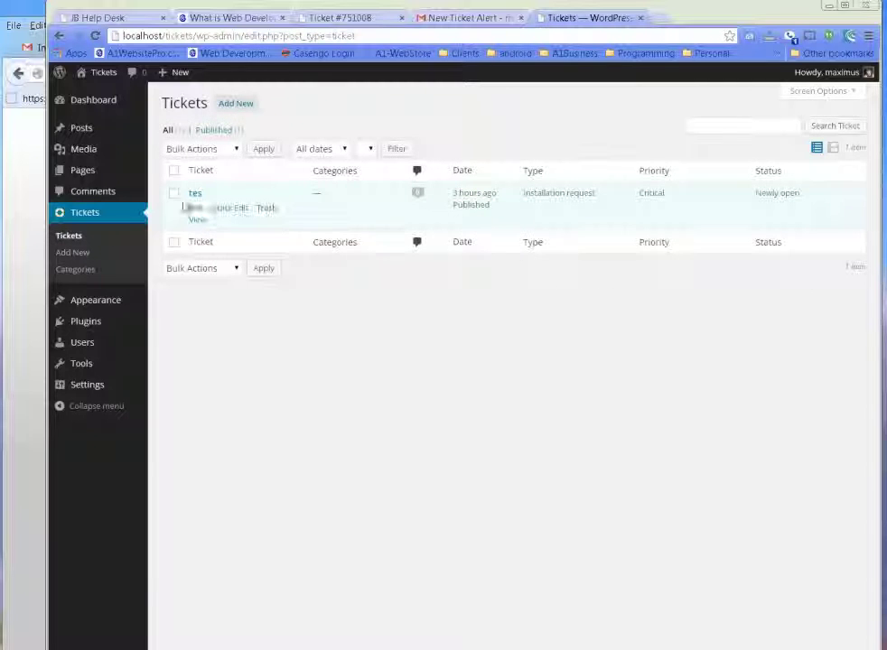
pyautogui.moveTo(104, 74)
pyautogui.click(99, 94)
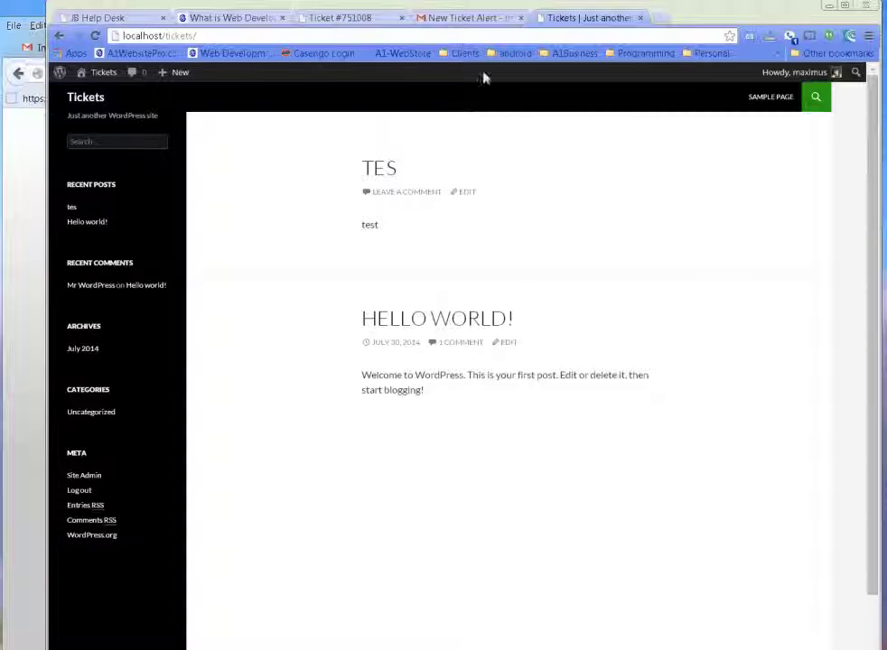
# Revisit the New Ticket Alert email and the osTicket staff ticket, and open the customer's ticket list in Firefox.
pyautogui.click(477, 19)
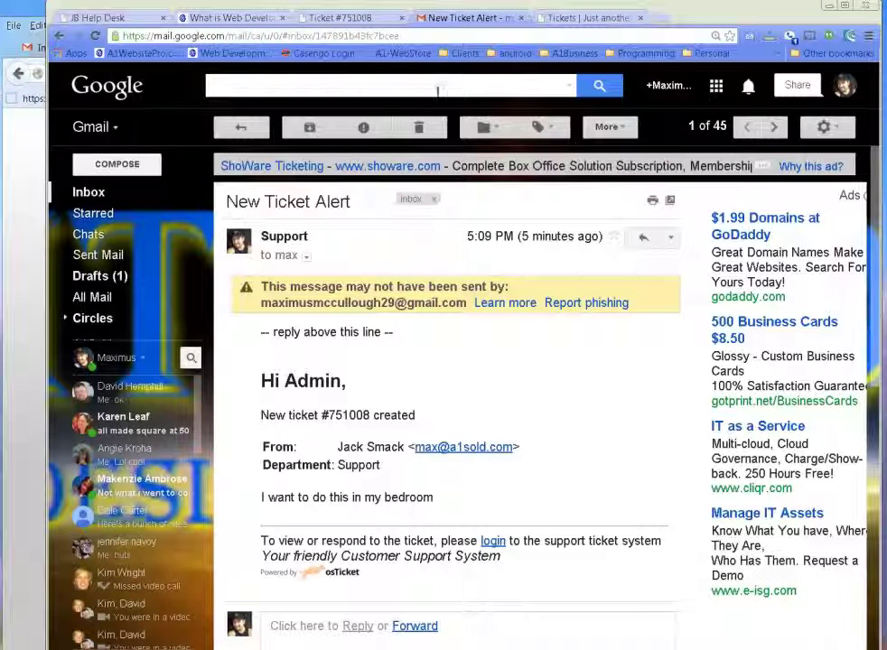
pyautogui.click(352, 19)
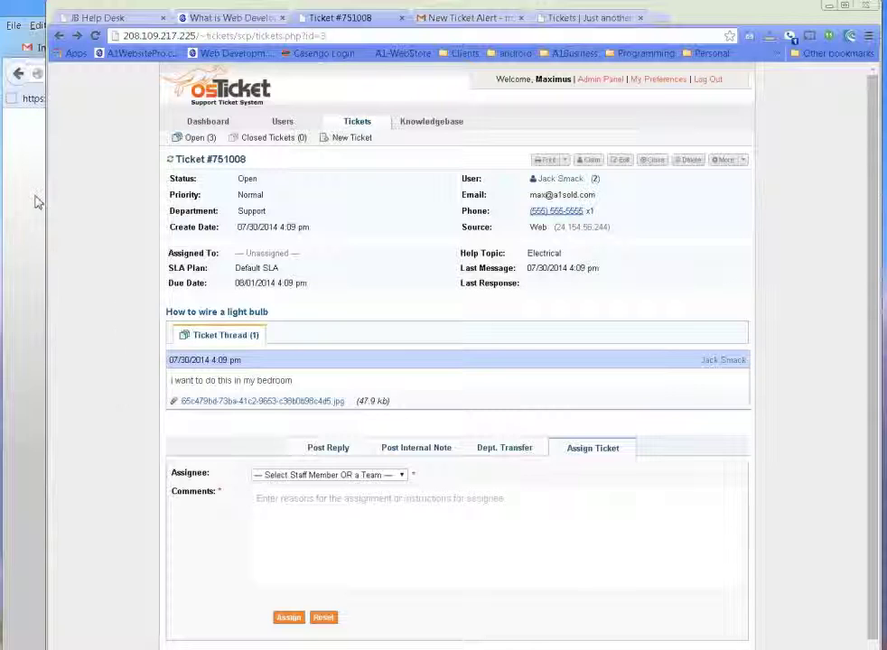
pyautogui.click(26, 150)
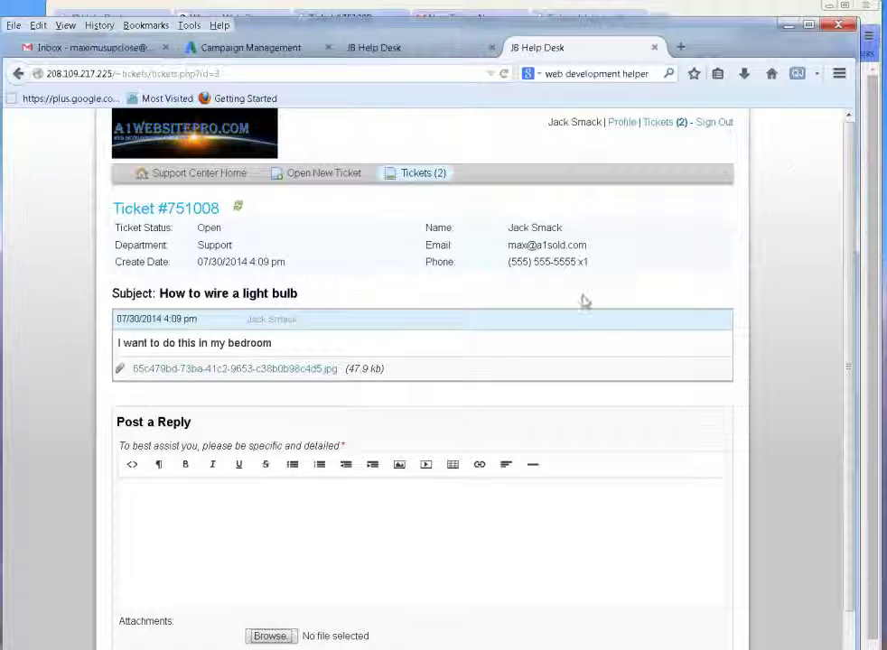
pyautogui.click(668, 129)
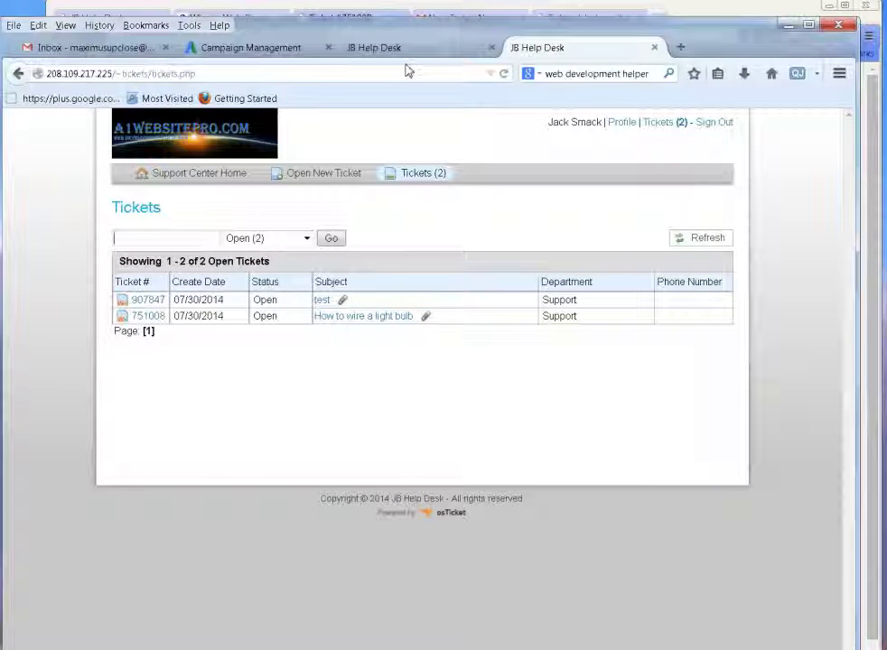
# Return to the staff ticket in Chrome and post the response "This is a reply" to the customer.
pyautogui.click(722, 16)
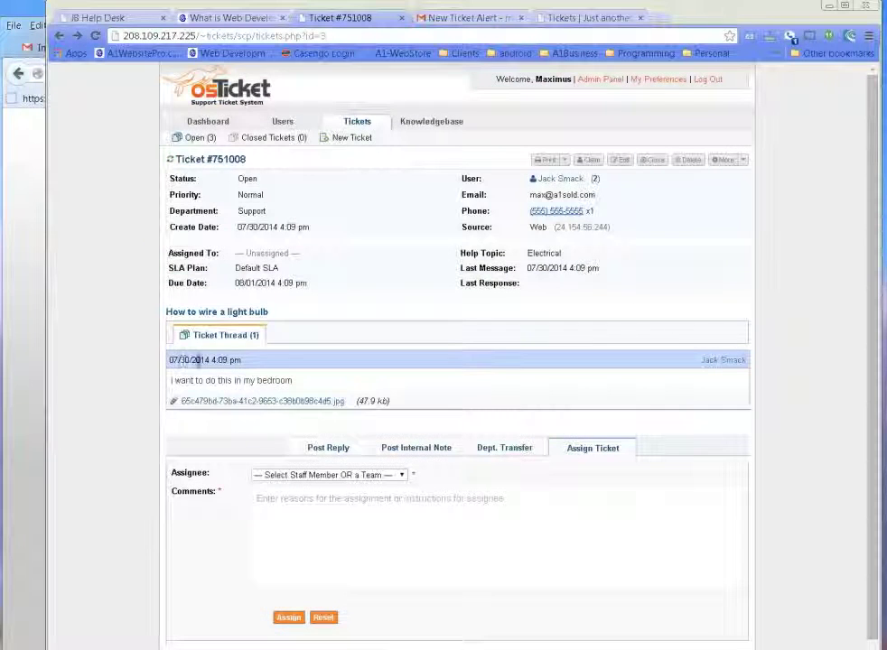
pyautogui.scroll(-1, 211, 353)
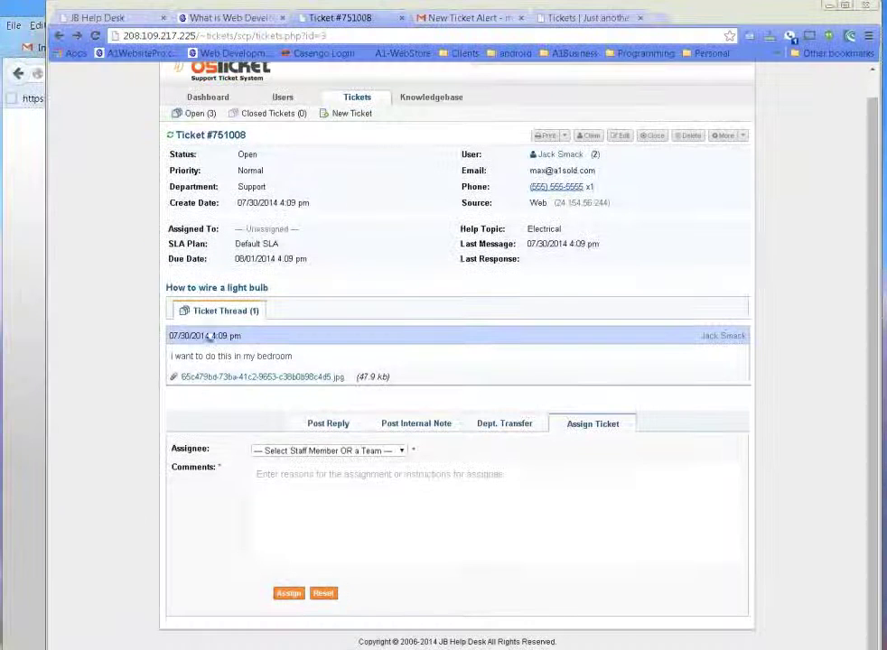
pyautogui.scroll(-1, 214, 321)
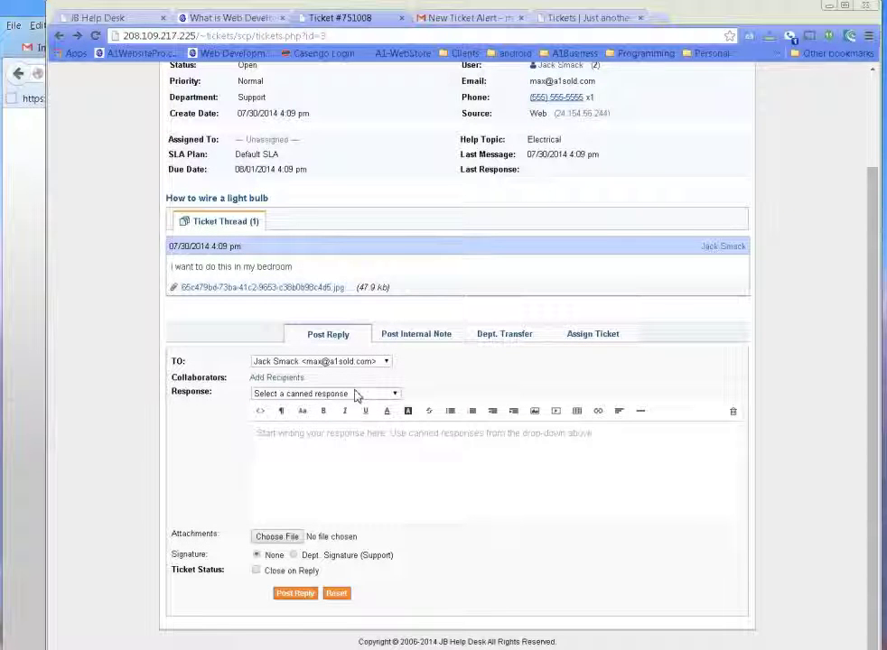
pyautogui.click(320, 444)
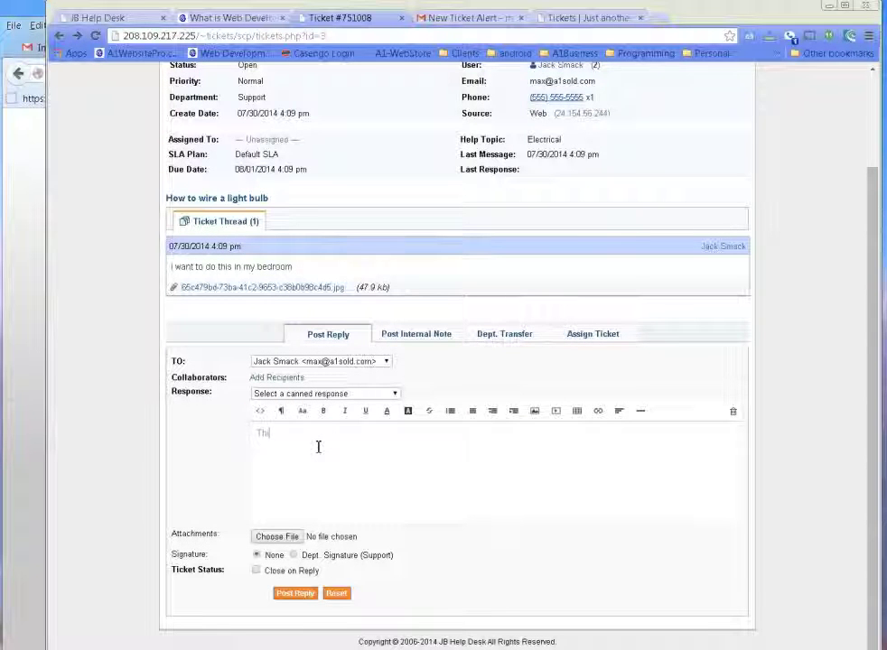
pyautogui.write('This is a reply')
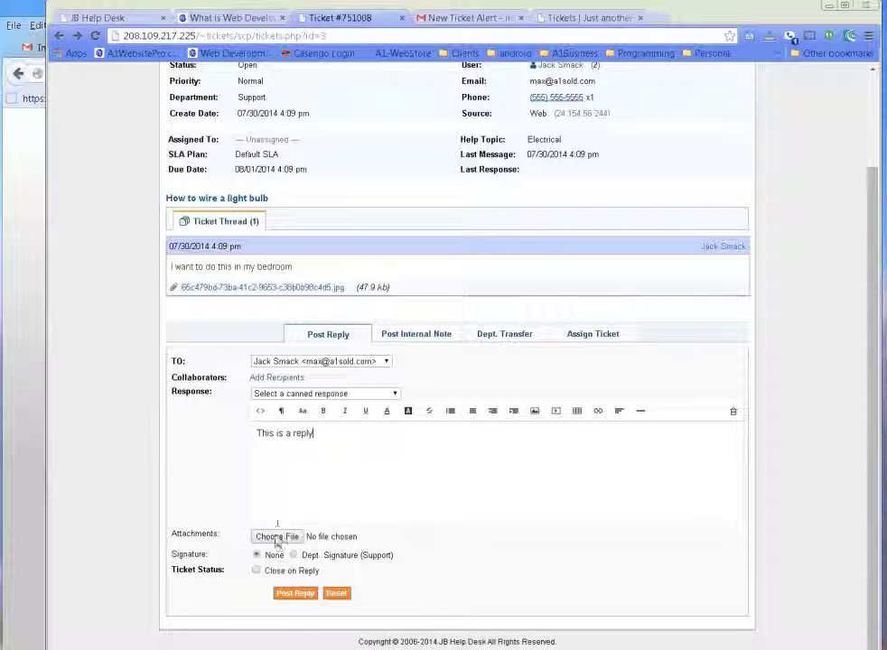
pyautogui.click(294, 593)
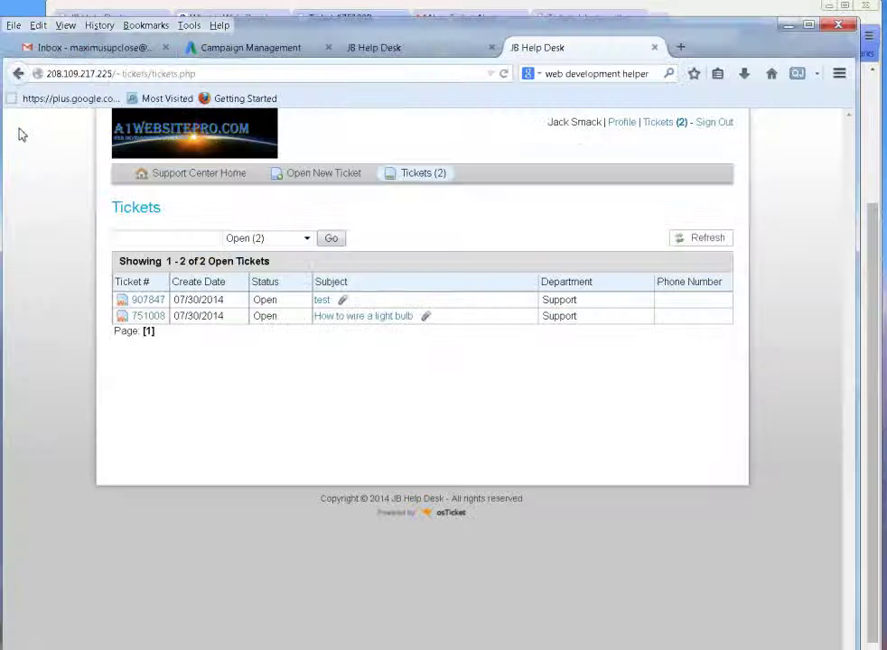
# In the customer portal in Firefox, open the refreshed "How to wire a light bulb" ticket and read the staff reply.
pyautogui.click(20, 135)
pyautogui.click(504, 73)
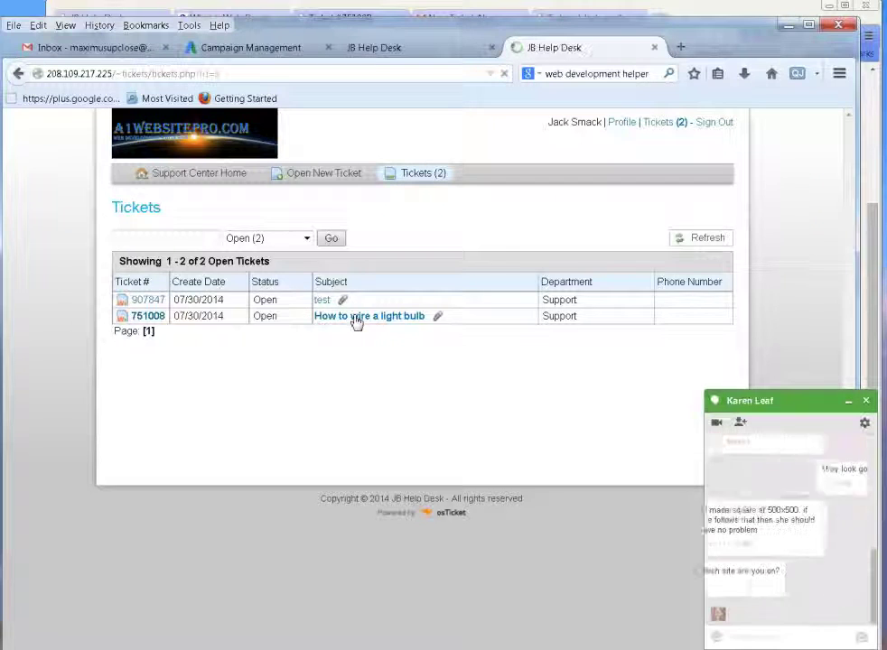
pyautogui.click(356, 318)
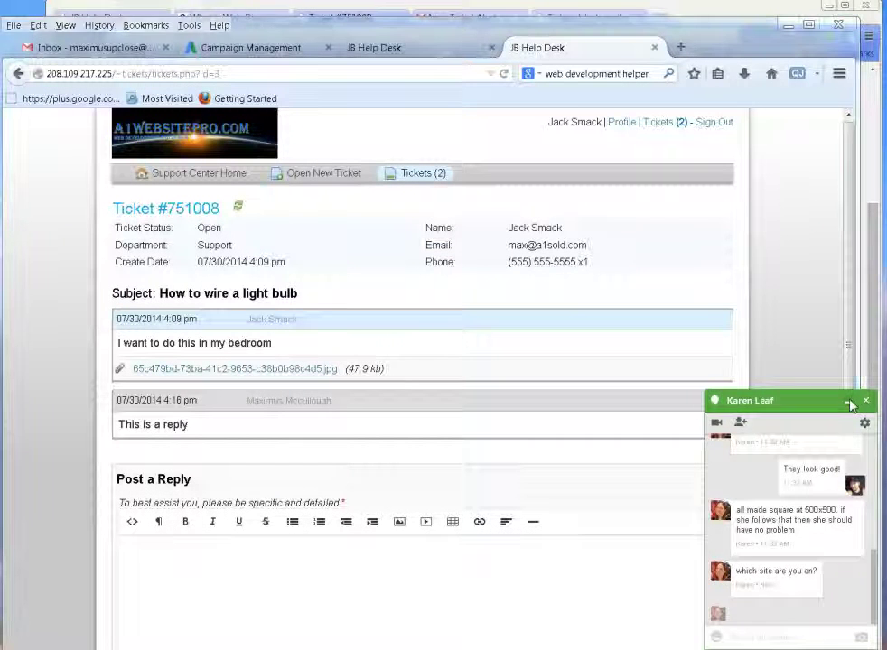
pyautogui.click(847, 400)
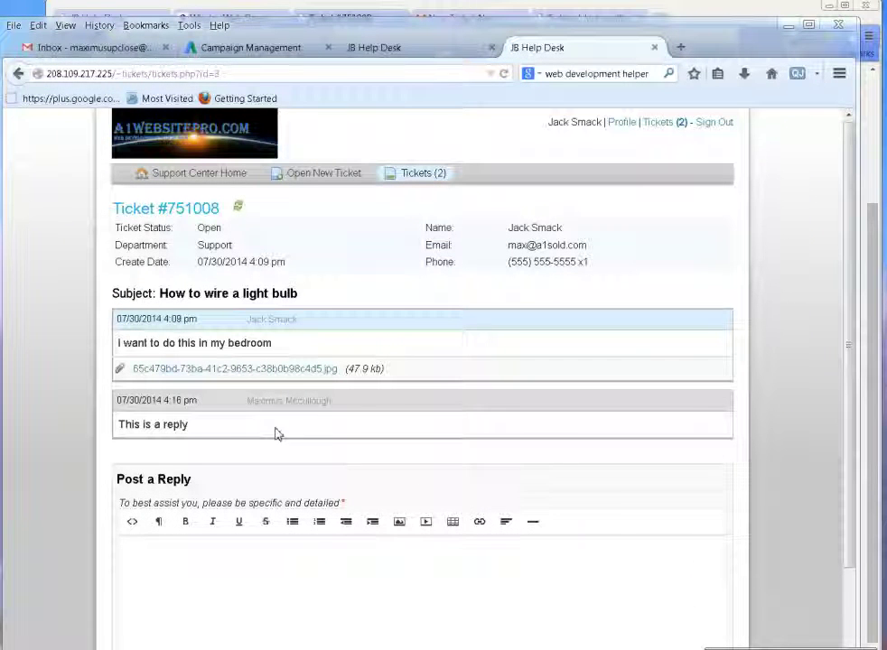
pyautogui.moveTo(123, 422); pyautogui.dragTo(251, 440)
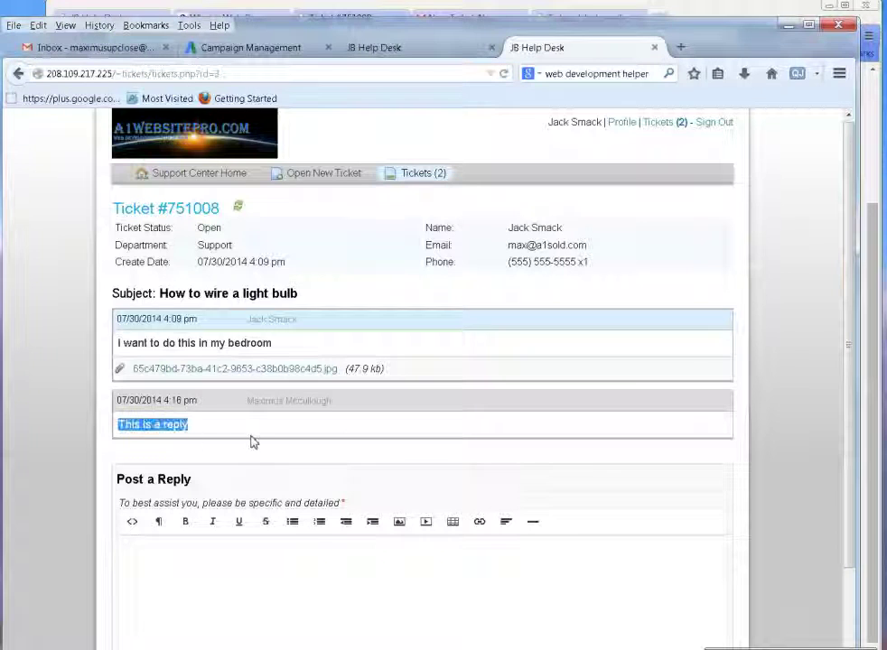
# Post the customer reply "Thank you" on the "How to wire a light bulb" ticket.
pyautogui.scroll(-3, 251, 443)
pyautogui.click(202, 481)
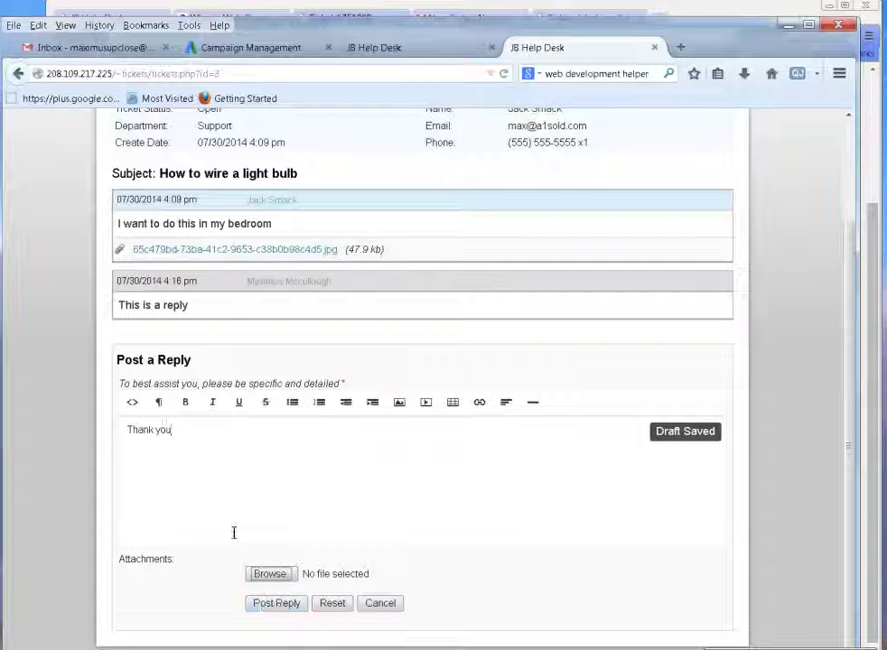
pyautogui.click(270, 603)
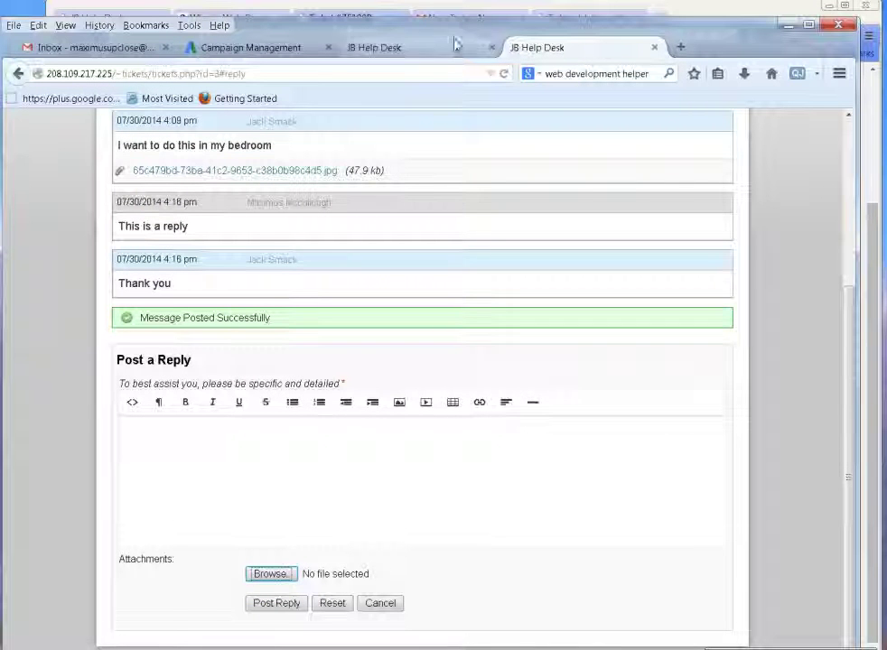
# Switch back to Chrome, look over the staff view of the ticket, and return to the open tickets list.
pyautogui.click(725, 9)
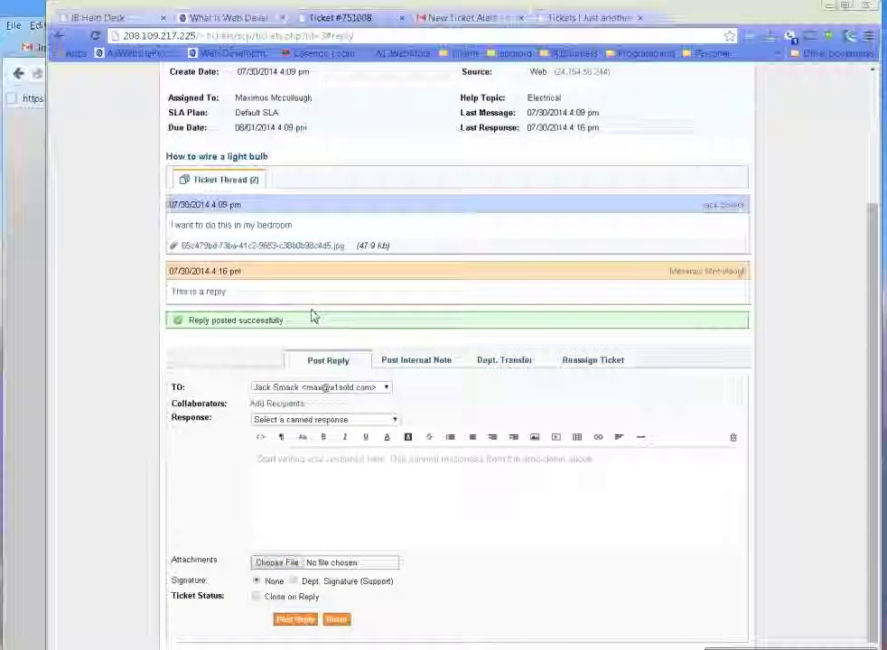
pyautogui.scroll(2, 313, 314)
pyautogui.scroll(-2, 323, 307)
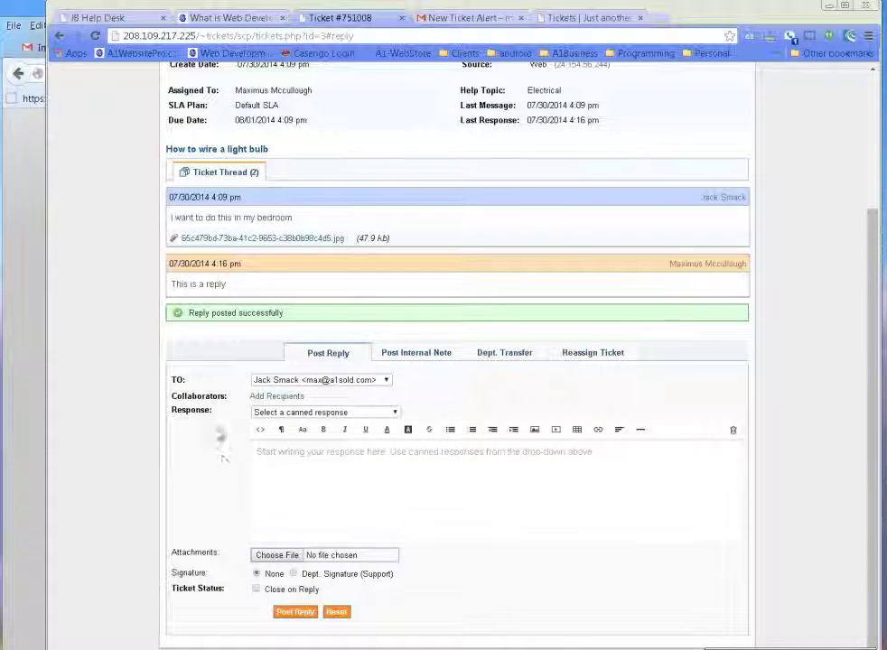
pyautogui.scroll(2, 222, 439)
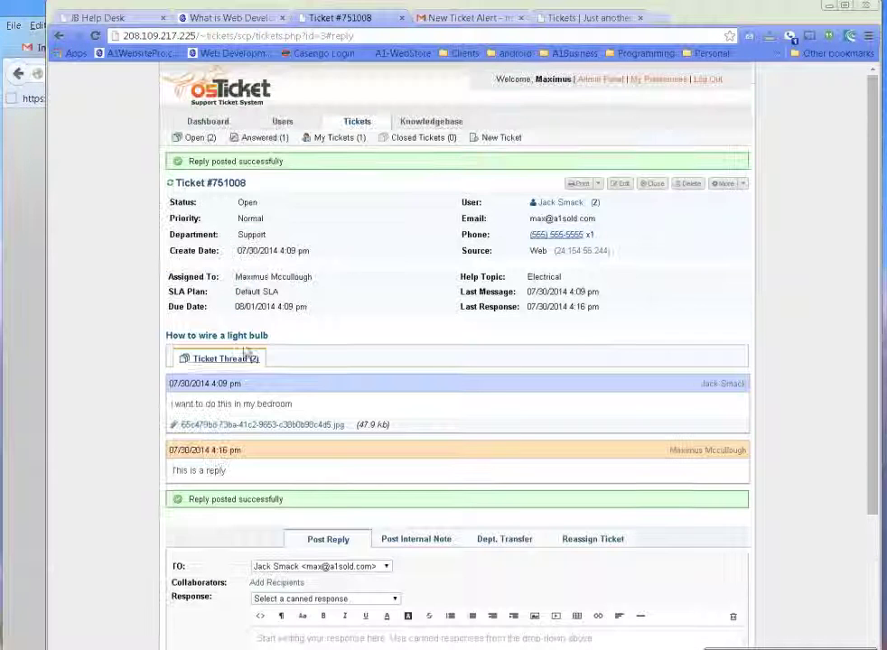
pyautogui.click(358, 123)
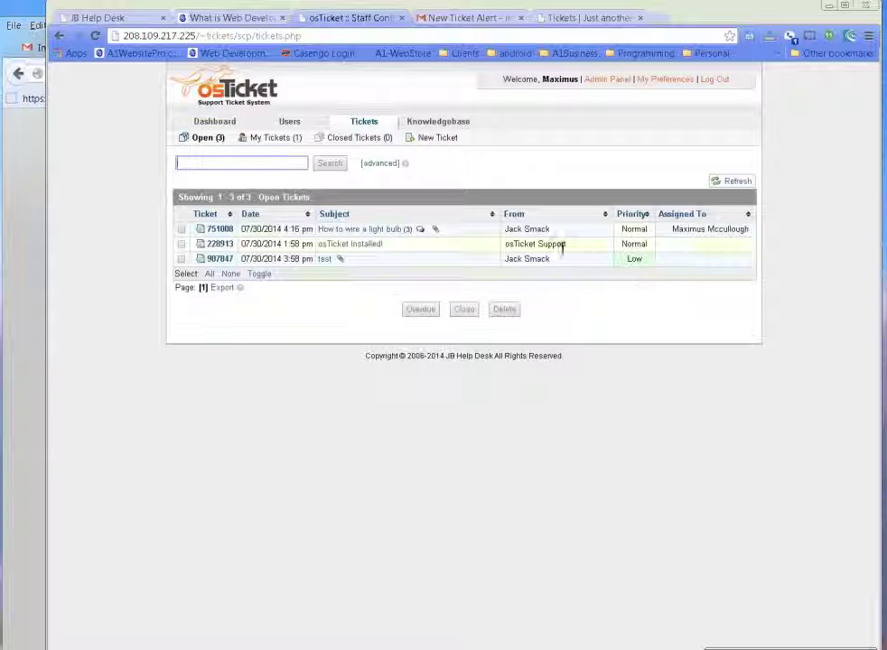
# Open the "How to wire a light bulb" ticket from the staff list and review the message thread between customer and staff.
pyautogui.doubleClick(409, 229)
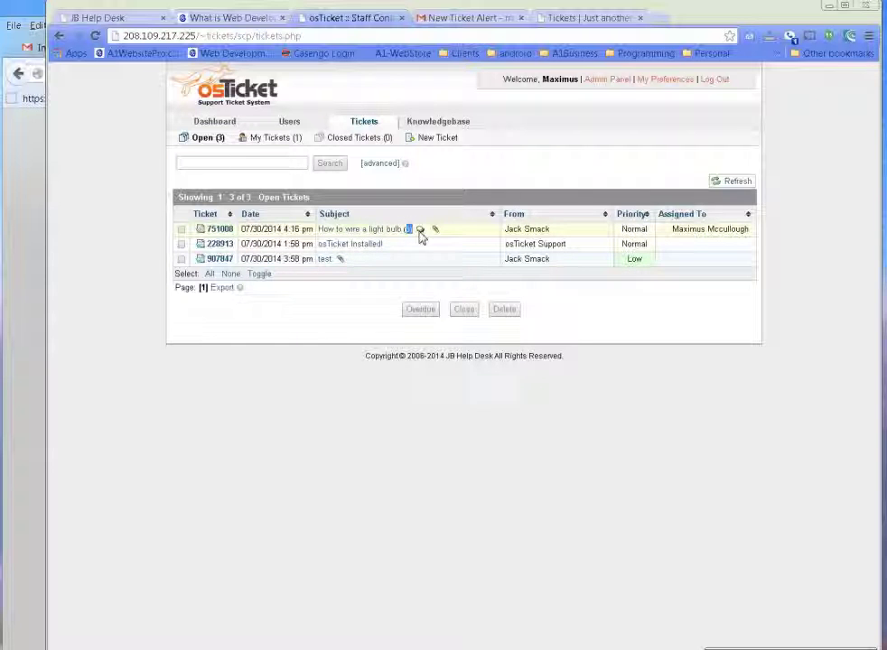
pyautogui.click(366, 231)
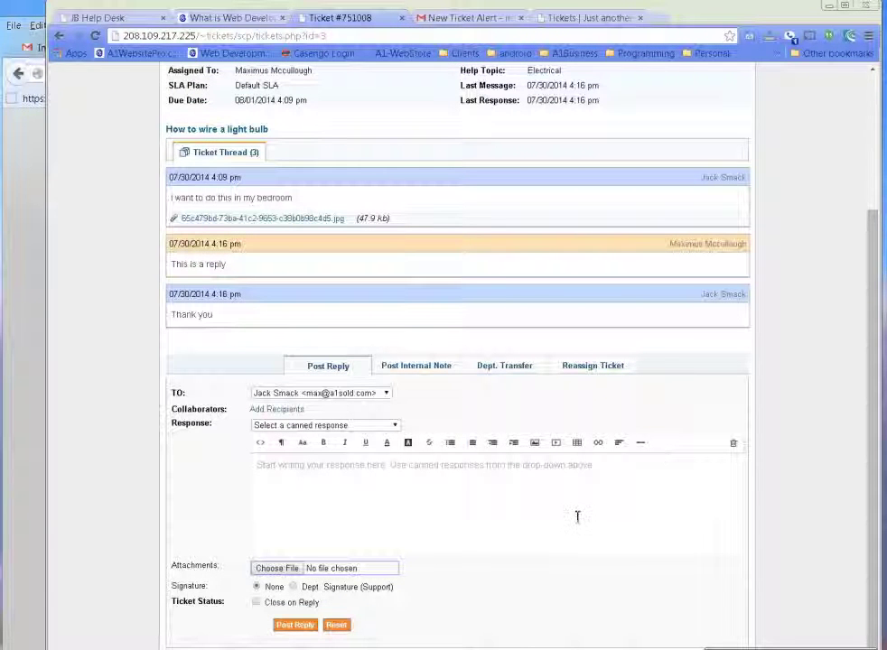
pyautogui.moveTo(213, 315); pyautogui.dragTo(171, 314)
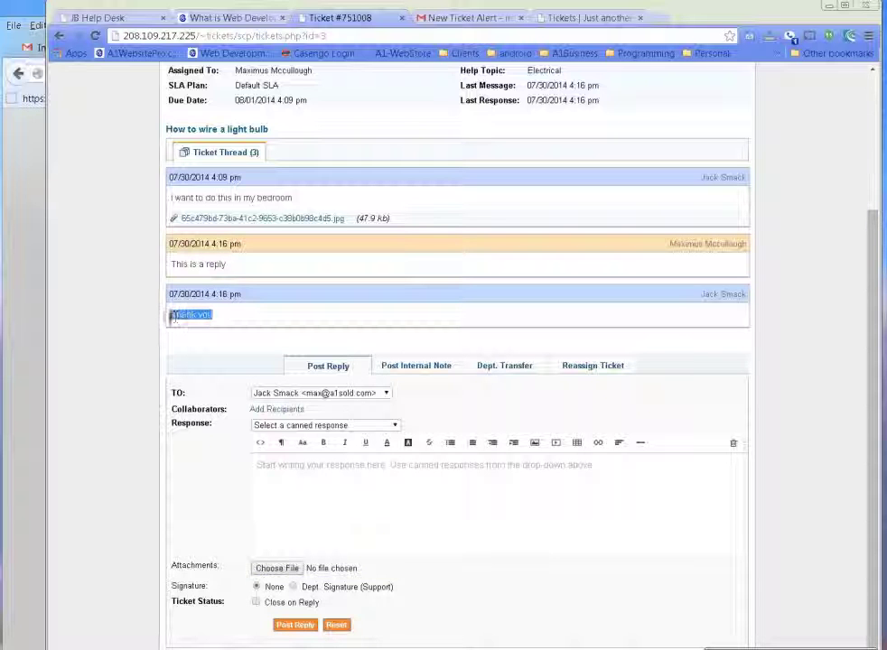
pyautogui.moveTo(291, 198); pyautogui.dragTo(170, 198)
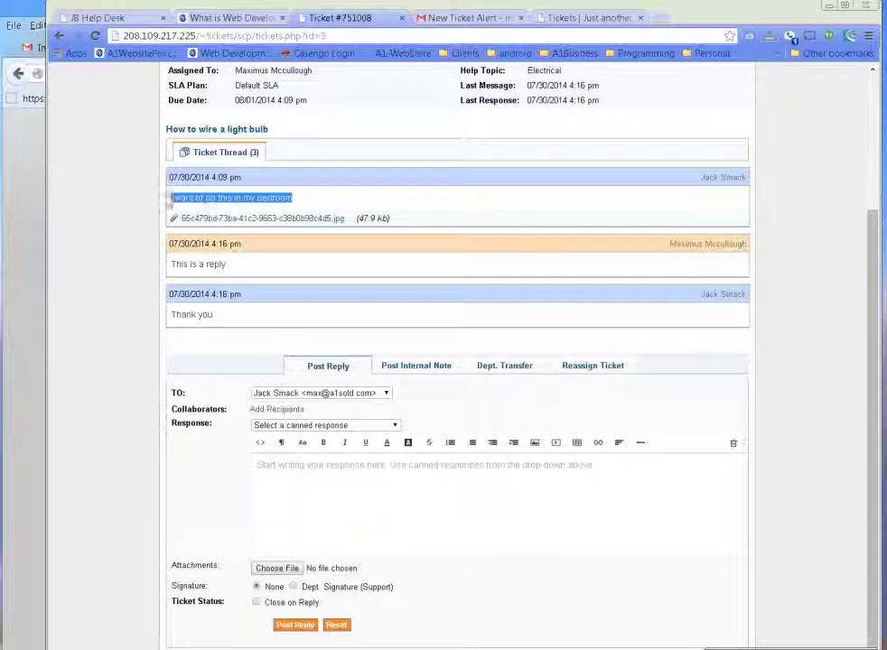
pyautogui.moveTo(225, 263); pyautogui.dragTo(168, 265)
pyautogui.moveTo(224, 330); pyautogui.dragTo(182, 355)
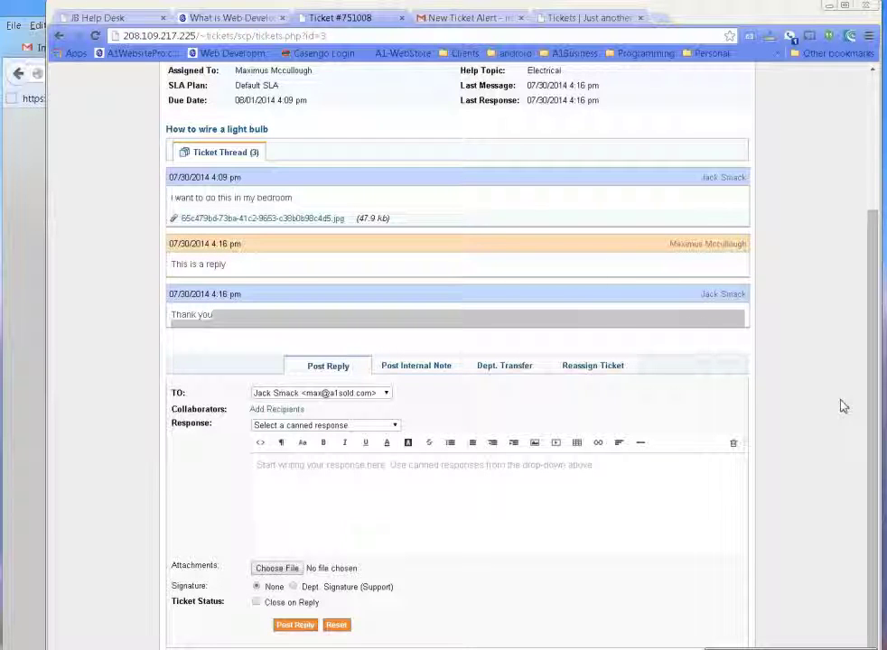
pyautogui.scroll(2, 803, 407)
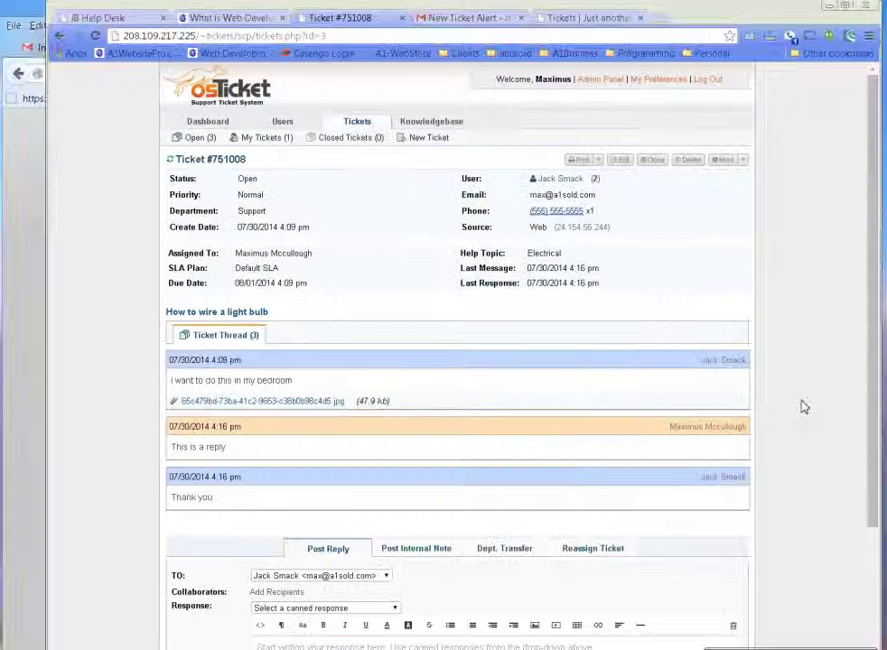
pyautogui.scroll(-2, 802, 405)
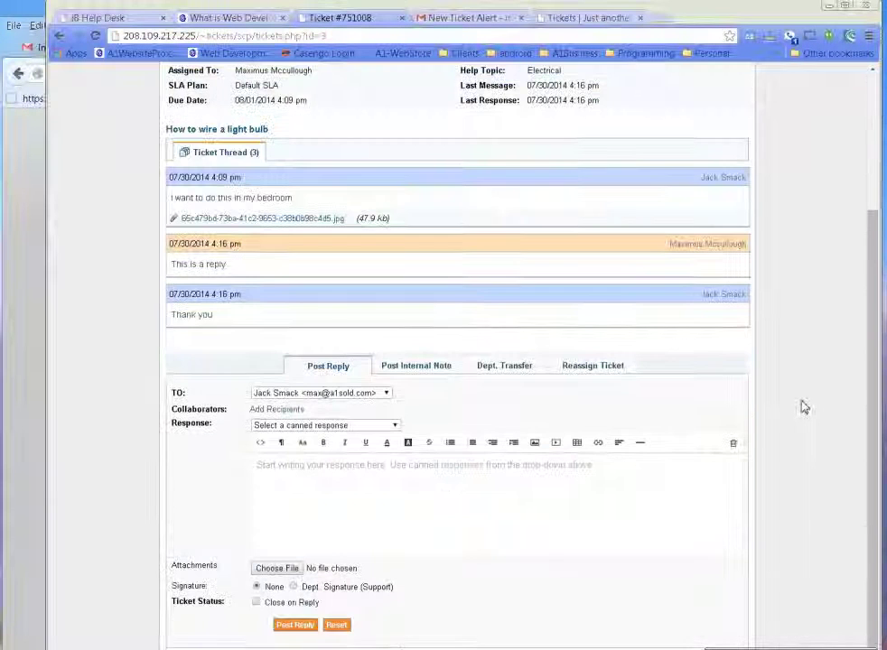
# View the file chooser for attaching a file to the staff reply, dismiss it, and return to the response editor.
pyautogui.click(398, 510)
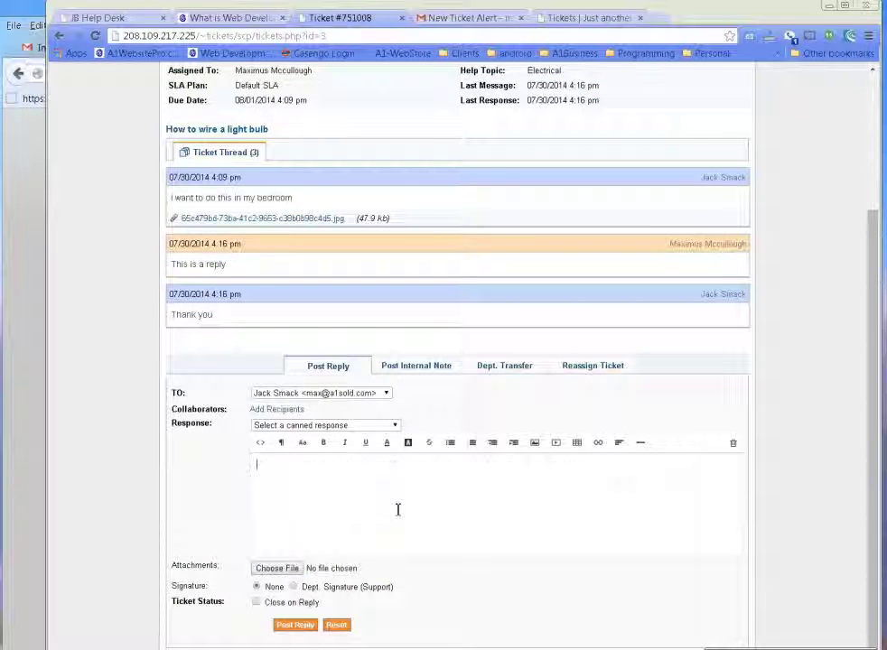
pyautogui.click(267, 569)
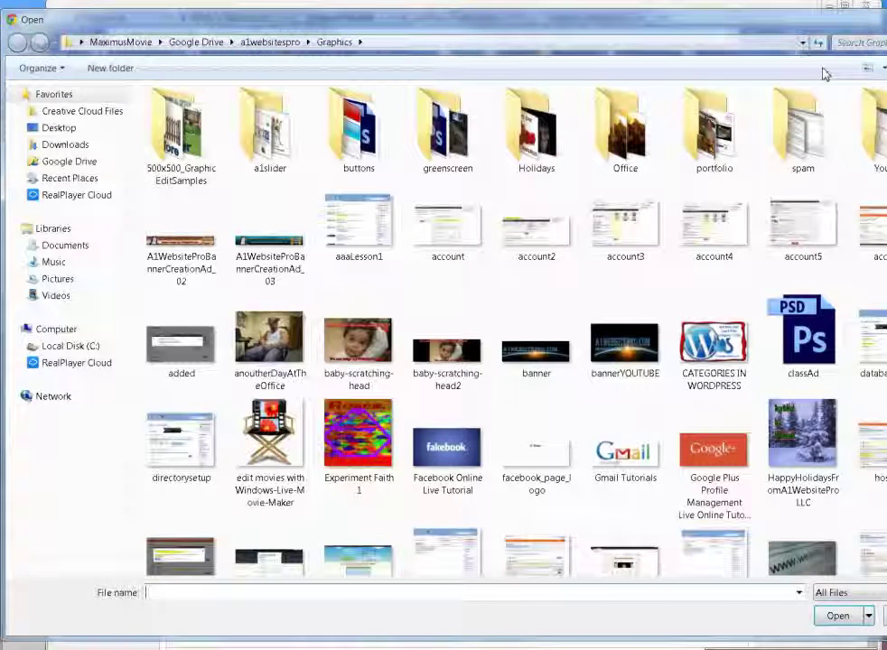
pyautogui.press('Escape')
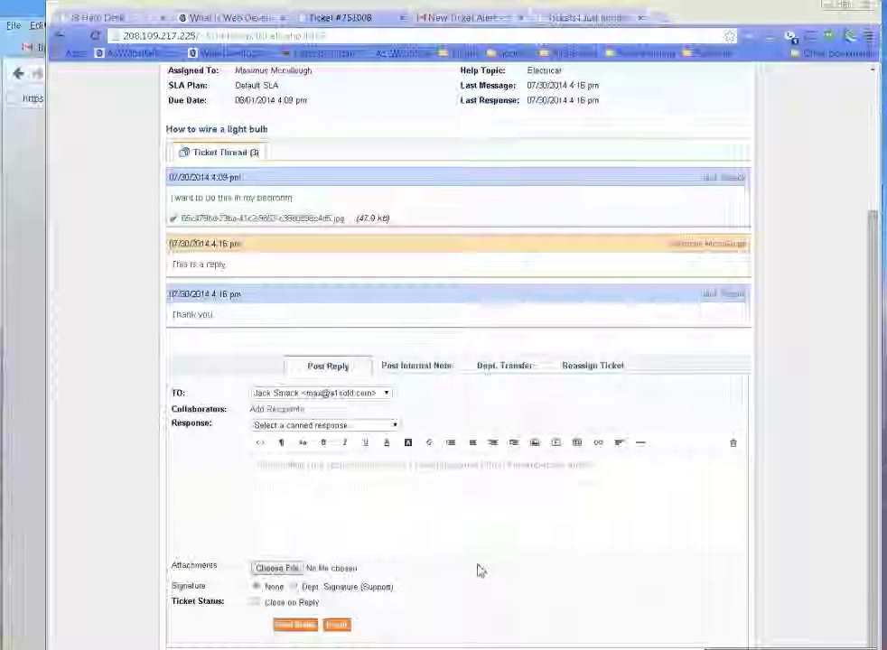
pyautogui.click(399, 501)
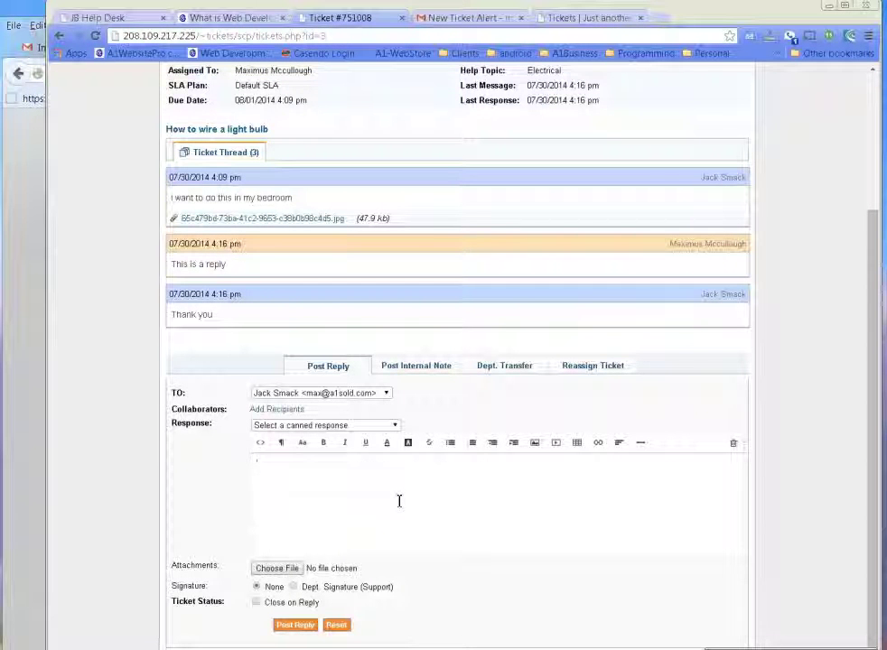